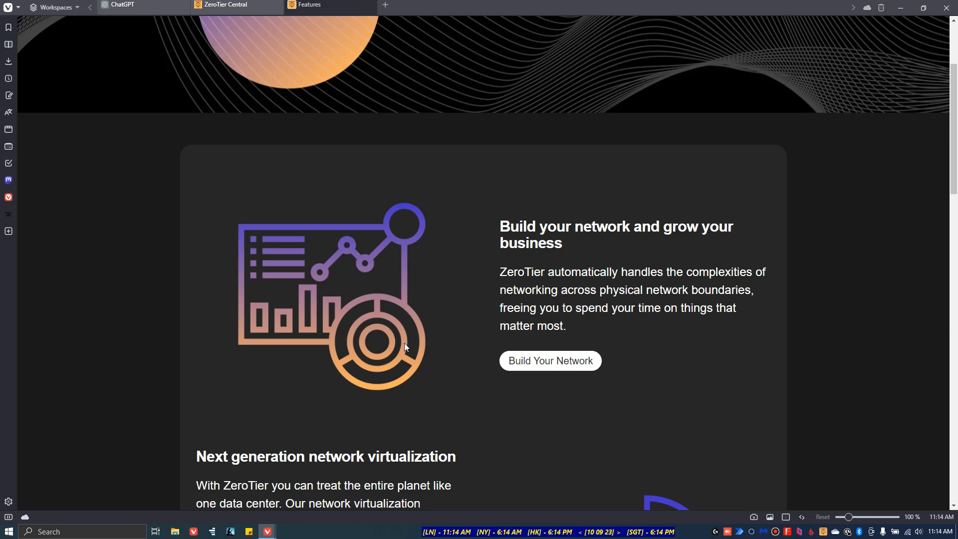
Review ZeroTier's Features page from its introduction through the Get Started instructions and supported platforms
{"action": "scroll", "coordinate": [448, 295], "scroll_direction": "up", "scroll_amount": 3}
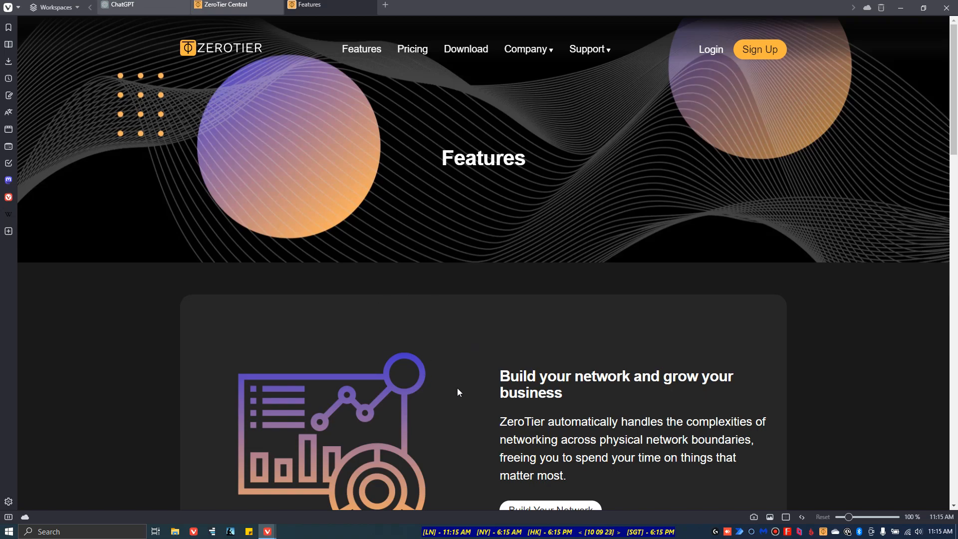
{"action": "scroll", "coordinate": [458, 392], "scroll_direction": "down", "scroll_amount": 10}
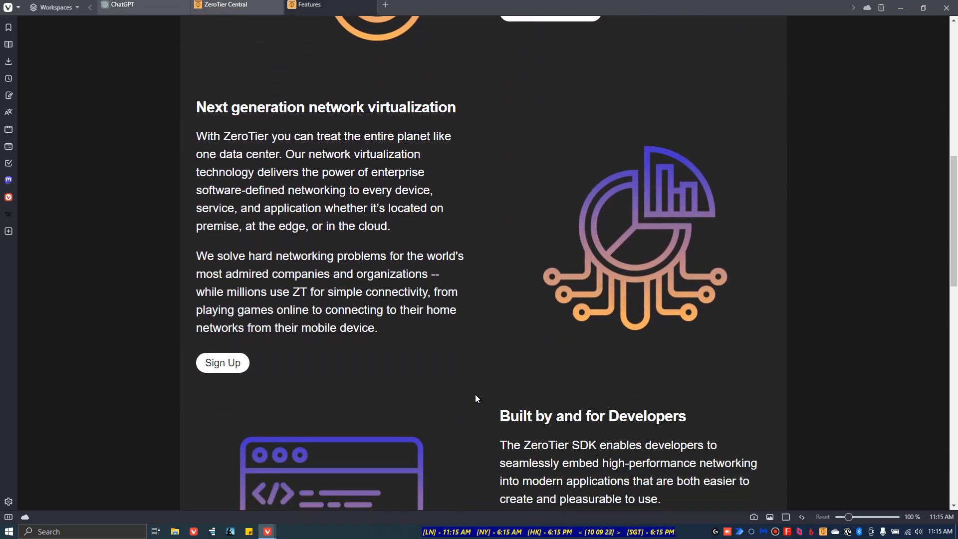
{"action": "scroll", "coordinate": [491, 366], "scroll_direction": "down", "scroll_amount": 8}
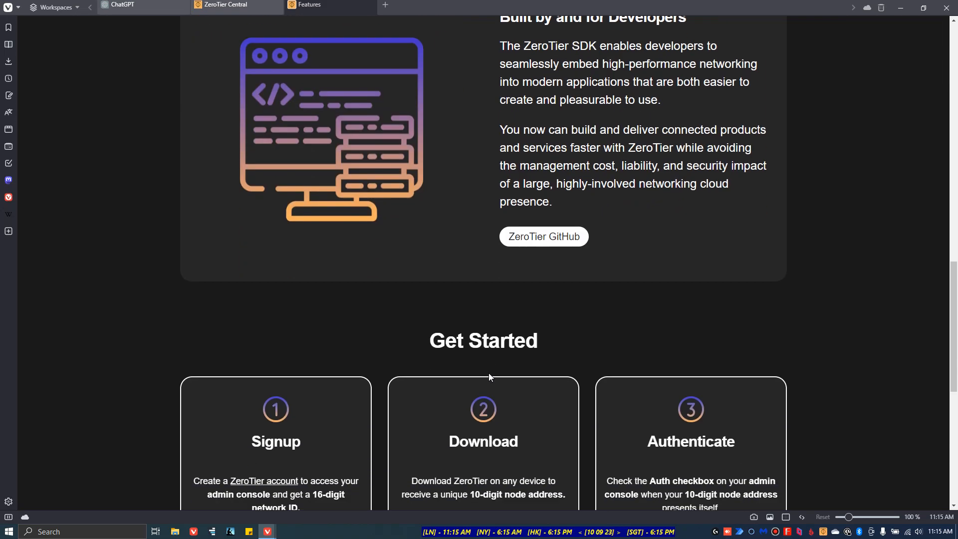
{"action": "scroll", "coordinate": [417, 389], "scroll_direction": "down", "scroll_amount": 6}
{"action": "scroll", "coordinate": [412, 437], "scroll_direction": "down", "scroll_amount": 2}
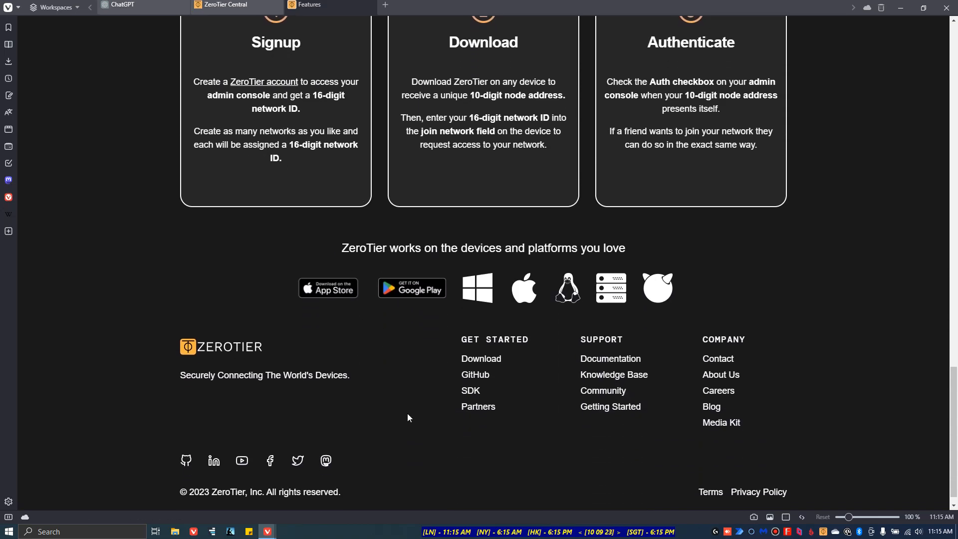
{"action": "scroll", "coordinate": [403, 413], "scroll_direction": "up", "scroll_amount": 20}
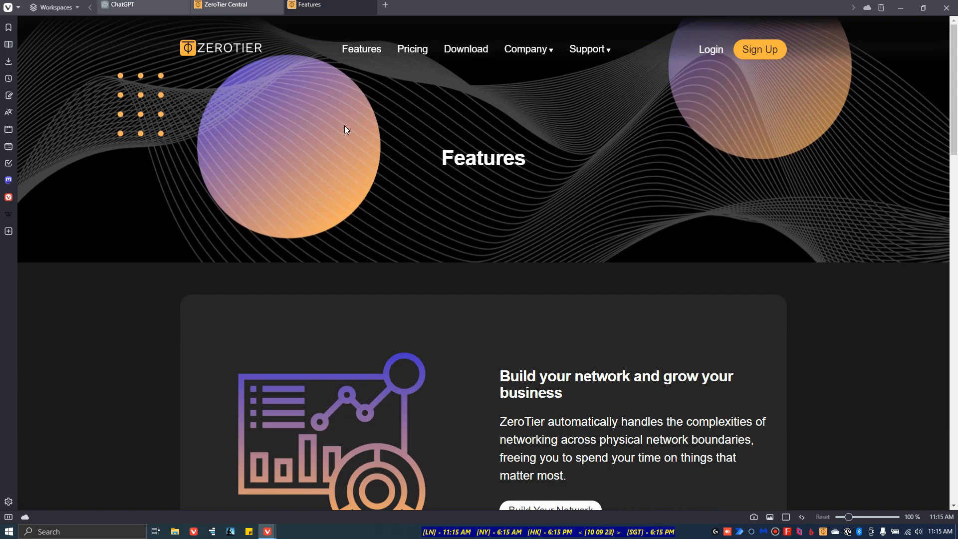
Open the ZeroTier home page and examine its VPN and SD-WAN description and the 256-bit end-to-end encryption statement
{"action": "left_click", "coordinate": [239, 52]}
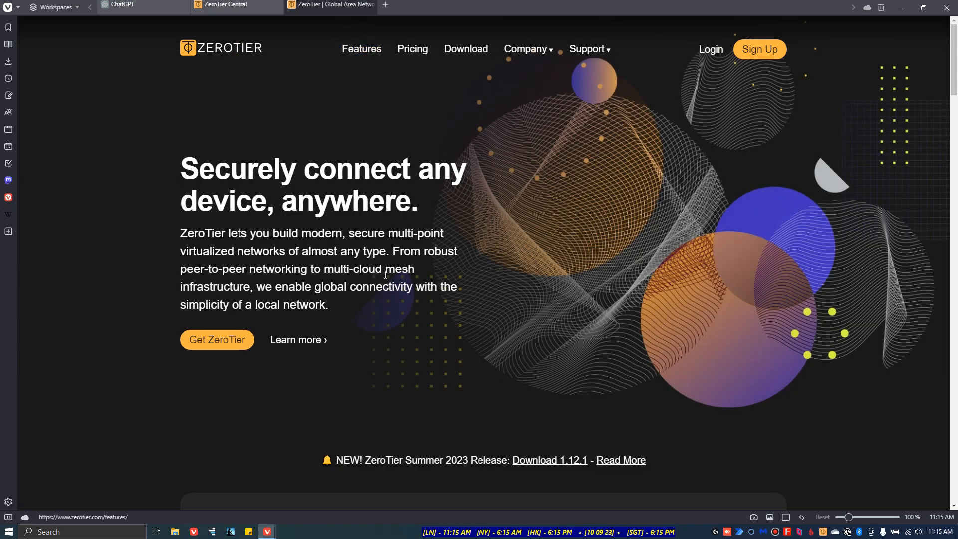
{"action": "scroll", "coordinate": [387, 284], "scroll_direction": "down", "scroll_amount": 8}
{"action": "scroll", "coordinate": [449, 349], "scroll_direction": "down", "scroll_amount": 5}
{"action": "scroll", "coordinate": [447, 352], "scroll_direction": "up", "scroll_amount": 5}
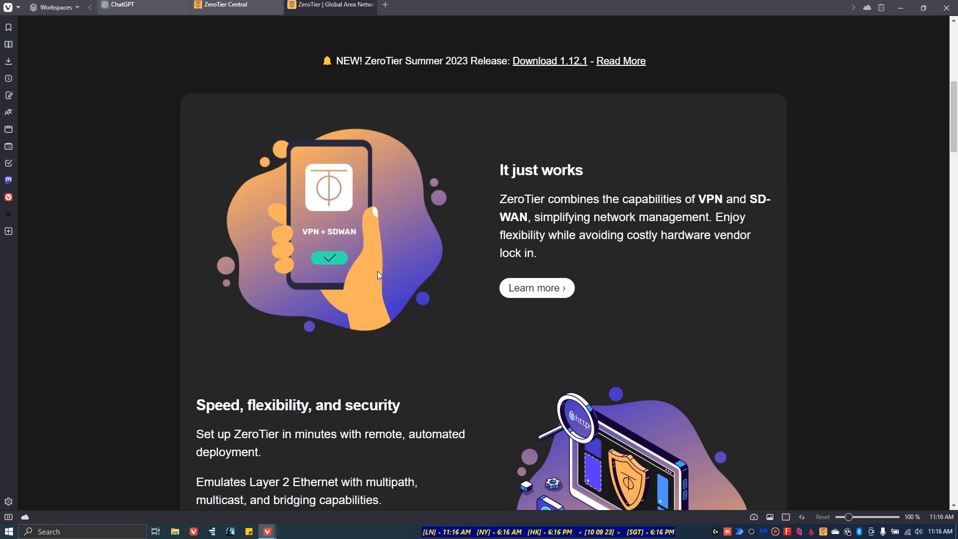
{"action": "scroll", "coordinate": [453, 254], "scroll_direction": "down", "scroll_amount": 4}
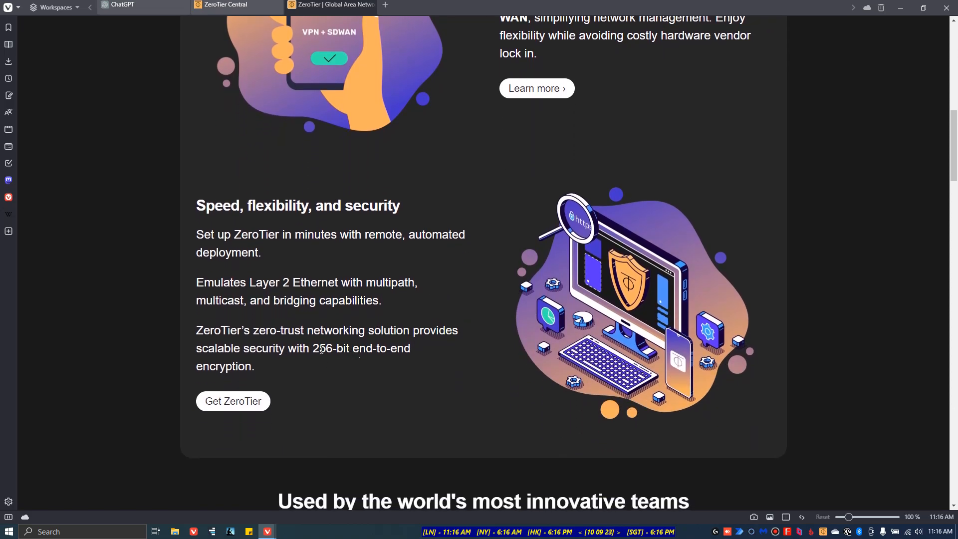
{"action": "left_click_drag", "start_coordinate": [315, 349], "coordinate": [402, 349]}
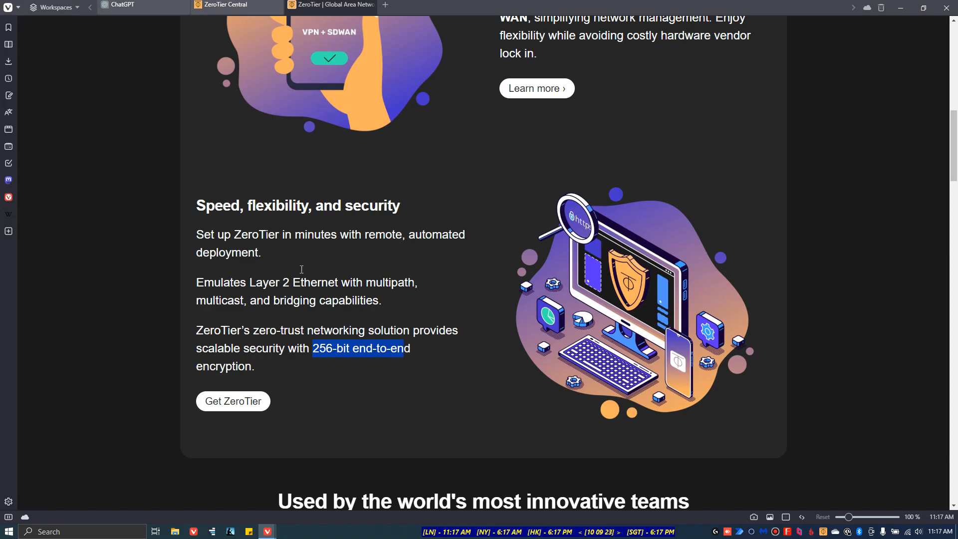
Open the tiny_gray network in ZeroTier Central and examine its Private access control rule about authorizing nodes
{"action": "left_click", "coordinate": [229, 6]}
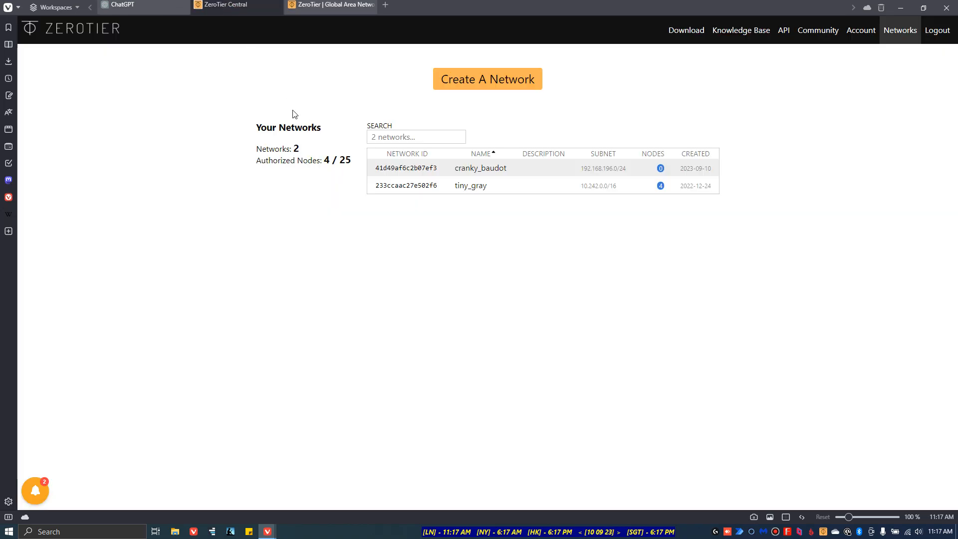
{"action": "left_click", "coordinate": [480, 188]}
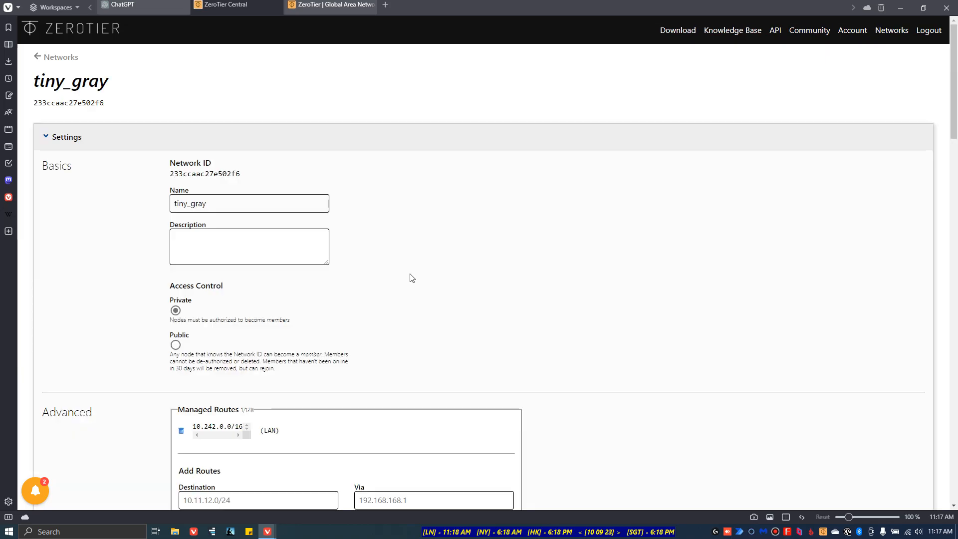
{"action": "scroll", "coordinate": [628, 271], "scroll_direction": "down", "scroll_amount": 5}
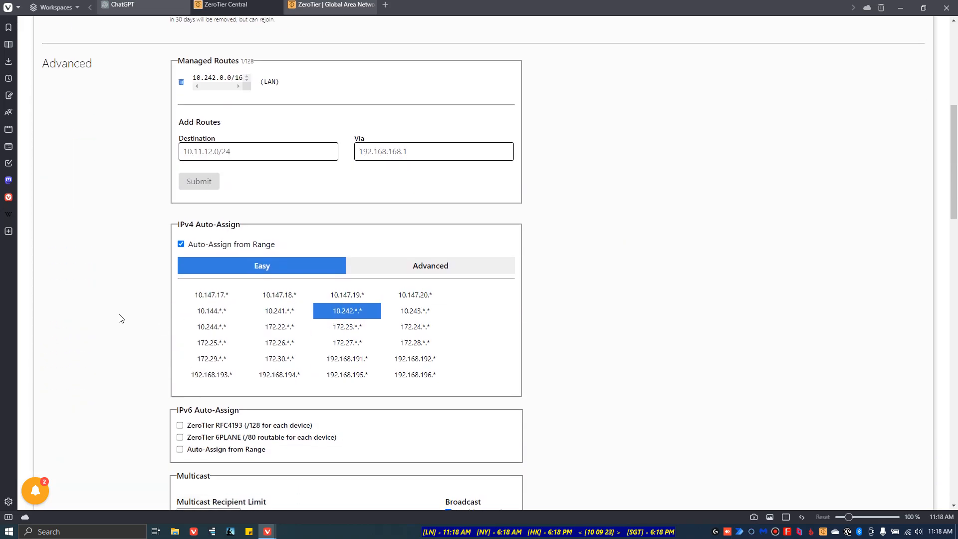
{"action": "scroll", "coordinate": [120, 319], "scroll_direction": "up", "scroll_amount": 2}
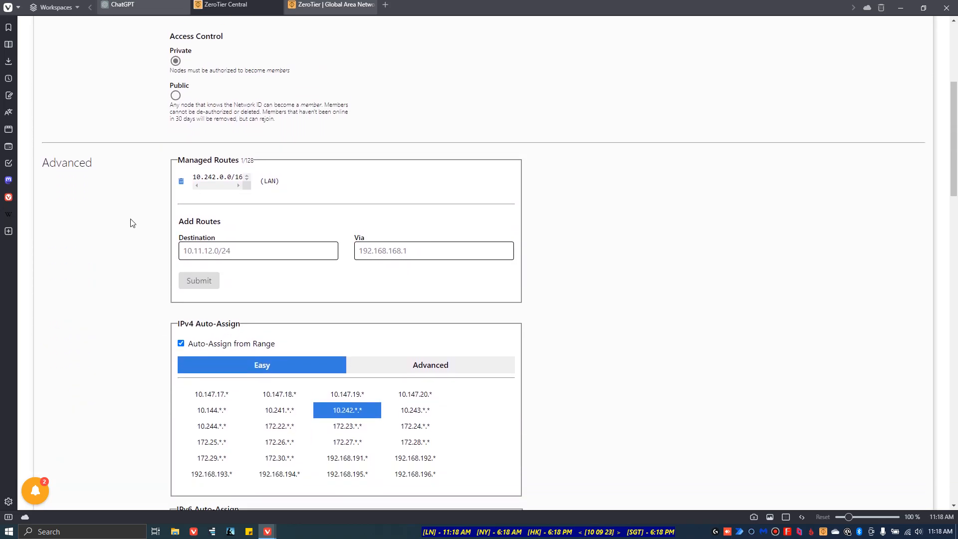
{"action": "scroll", "coordinate": [202, 88], "scroll_direction": "up", "scroll_amount": 1}
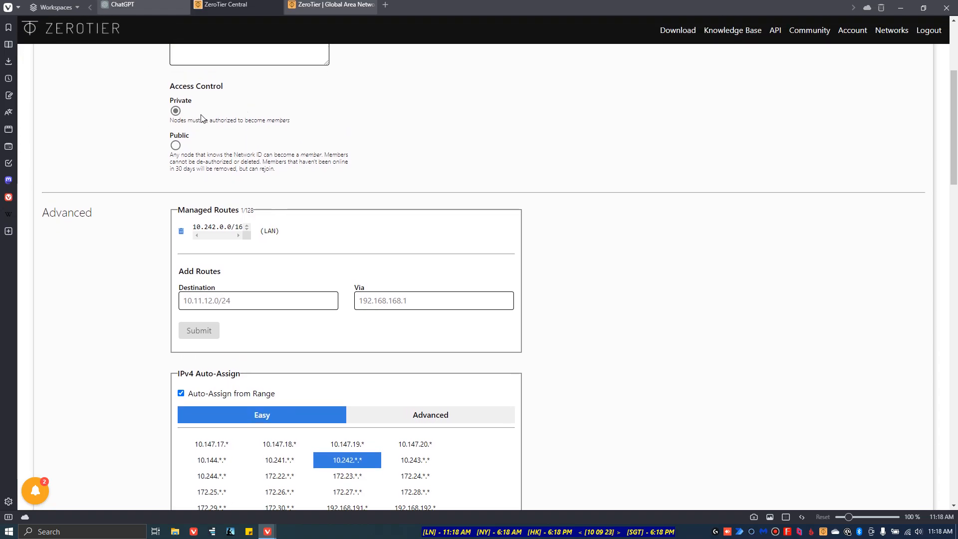
{"action": "left_click_drag", "start_coordinate": [291, 122], "coordinate": [171, 123]}
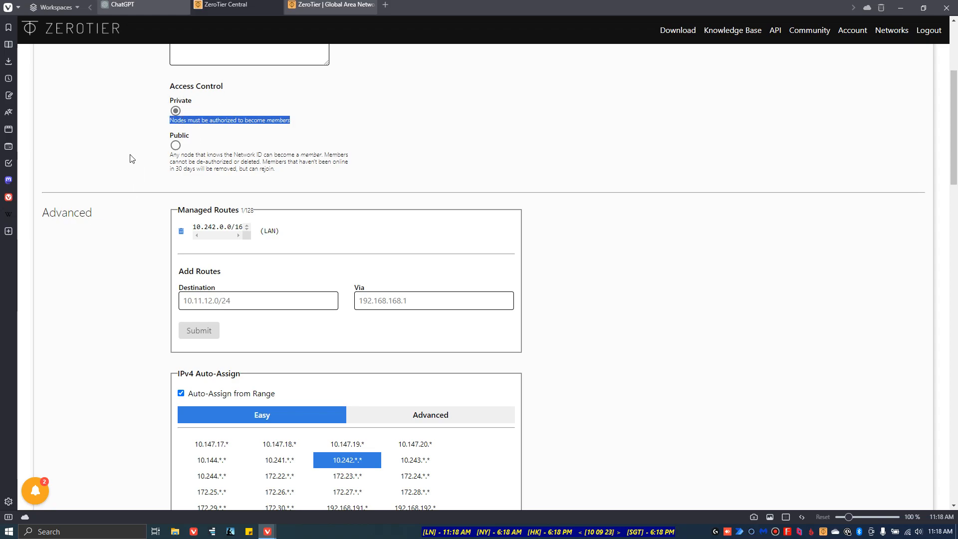
Examine the tiny_gray network's IP assignment, multicast and DNS settings and its list of members
{"action": "scroll", "coordinate": [162, 235], "scroll_direction": "down", "scroll_amount": 6}
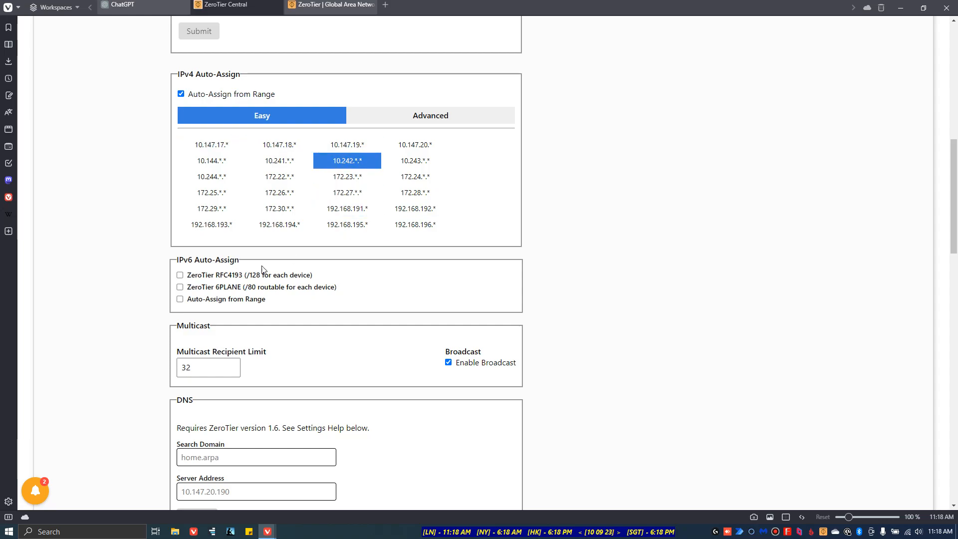
{"action": "scroll", "coordinate": [118, 271], "scroll_direction": "down", "scroll_amount": 3}
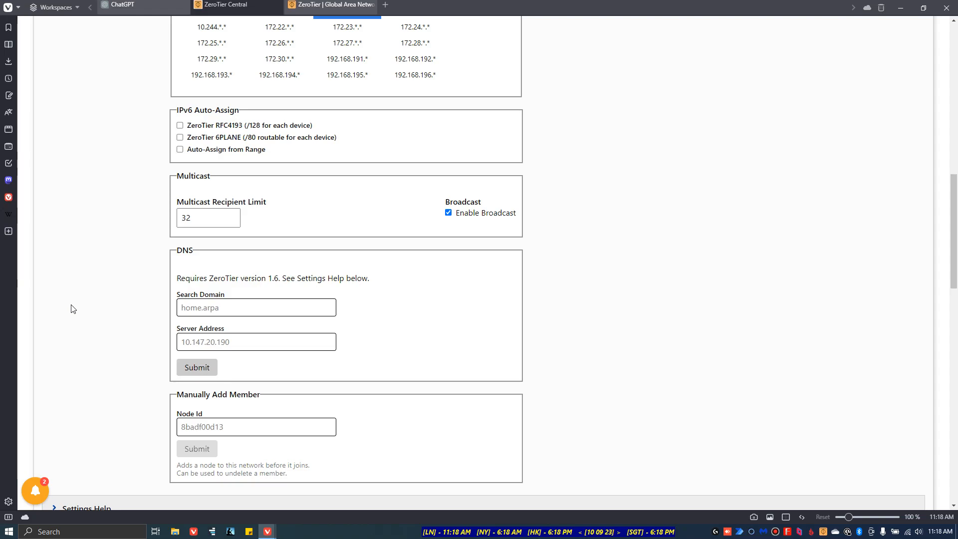
{"action": "scroll", "coordinate": [112, 327], "scroll_direction": "down", "scroll_amount": 5}
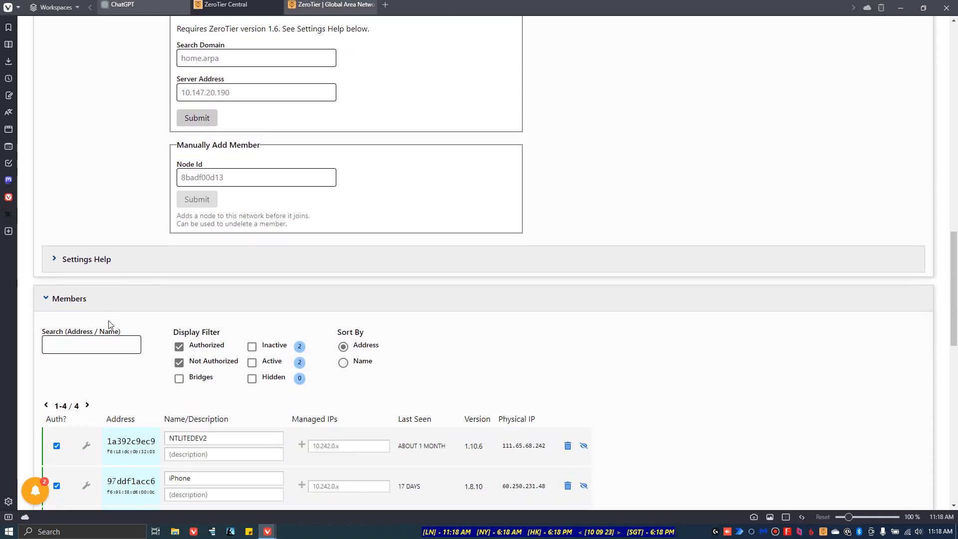
{"action": "scroll", "coordinate": [726, 366], "scroll_direction": "down", "scroll_amount": 3}
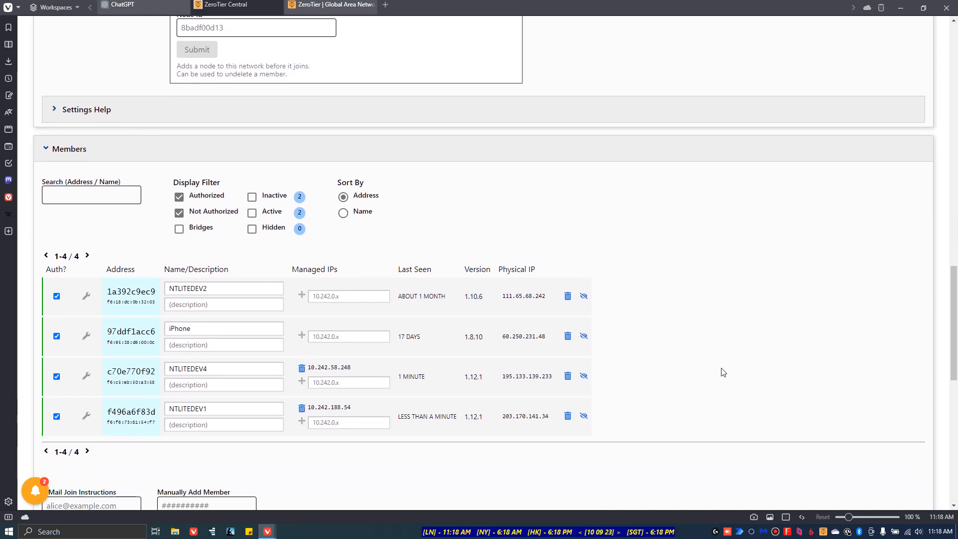
{"action": "scroll", "coordinate": [430, 449], "scroll_direction": "down", "scroll_amount": 1}
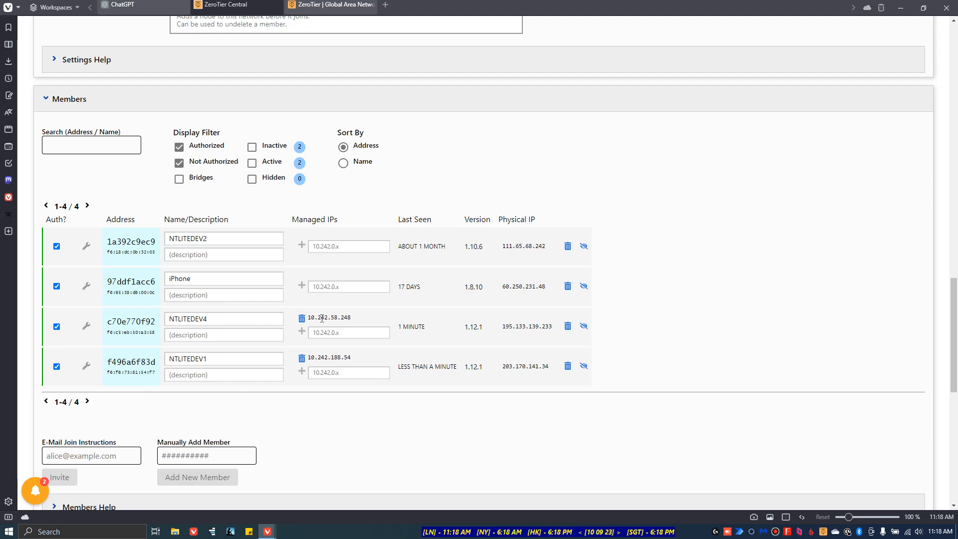
{"action": "scroll", "coordinate": [624, 304], "scroll_direction": "down", "scroll_amount": 1}
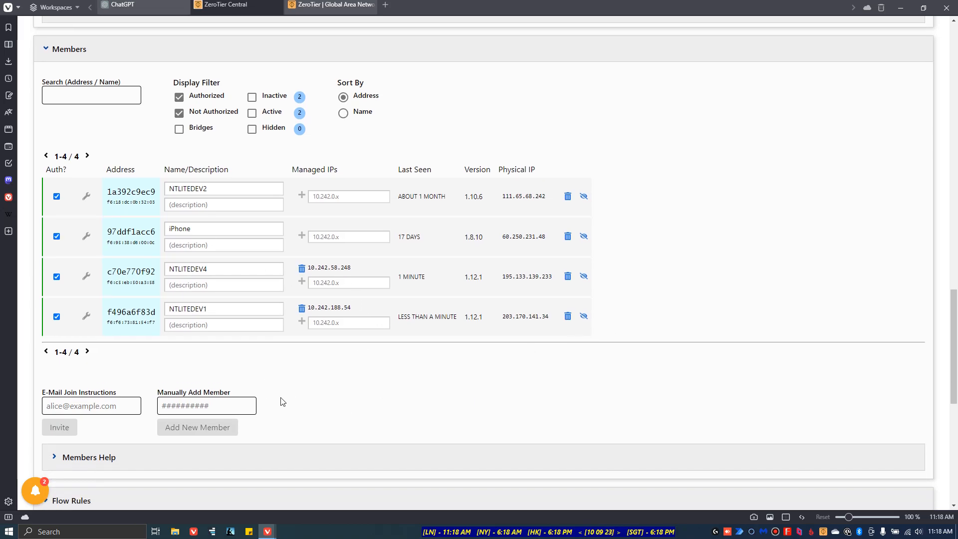
Show the local ZeroTier client's tiny_gray connection details and compare their network ID with the one in ZeroTier Central
{"action": "left_click", "coordinate": [823, 534]}
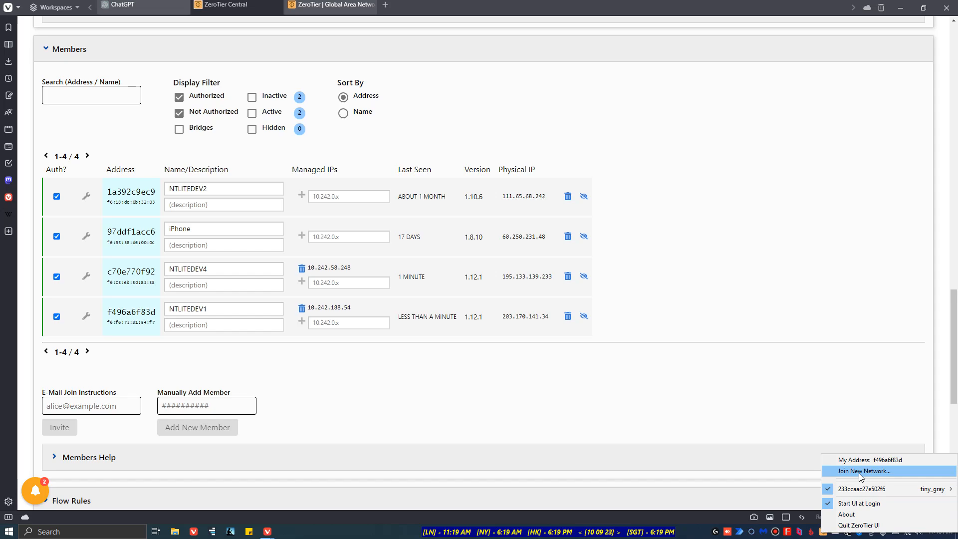
{"action": "mouse_move", "coordinate": [865, 489]}
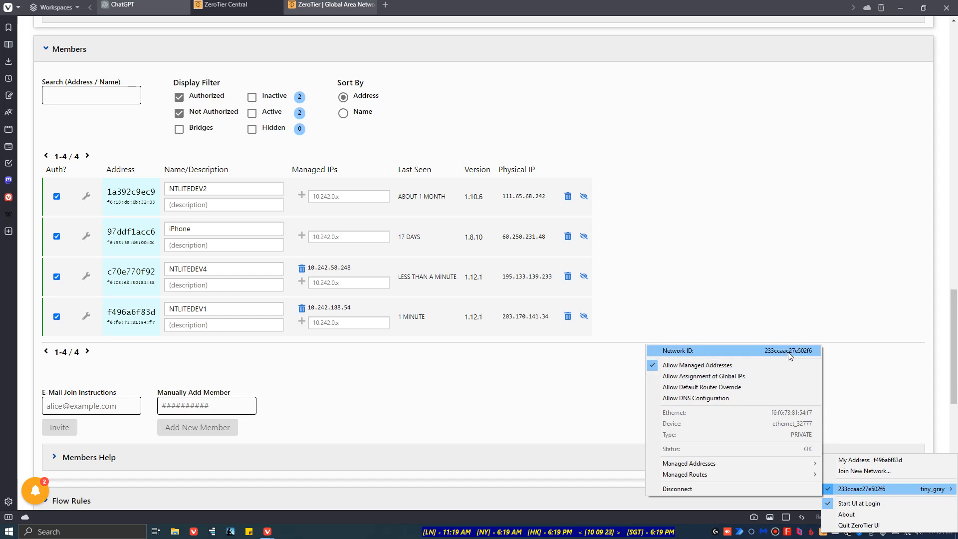
{"action": "scroll", "coordinate": [299, 299], "scroll_direction": "up", "scroll_amount": 15}
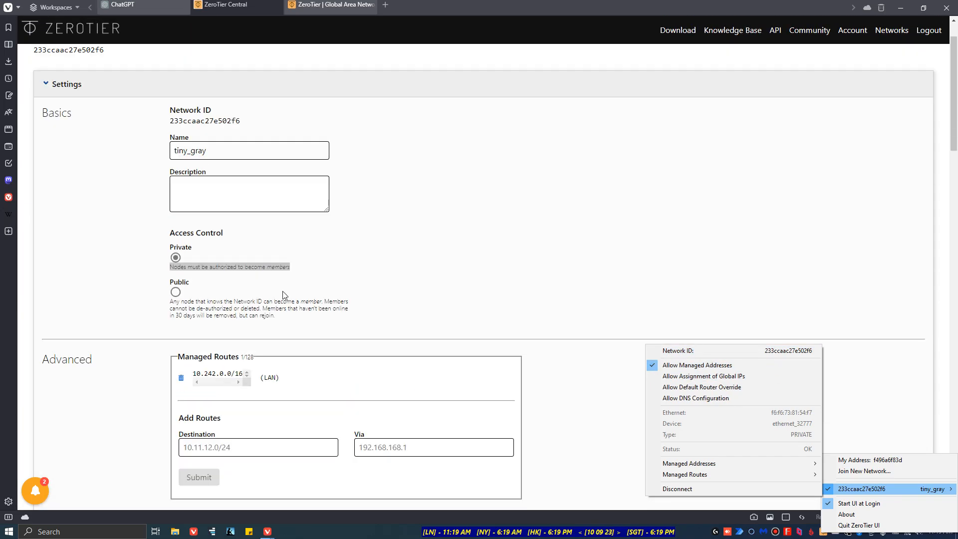
{"action": "scroll", "coordinate": [283, 295], "scroll_direction": "up", "scroll_amount": 1}
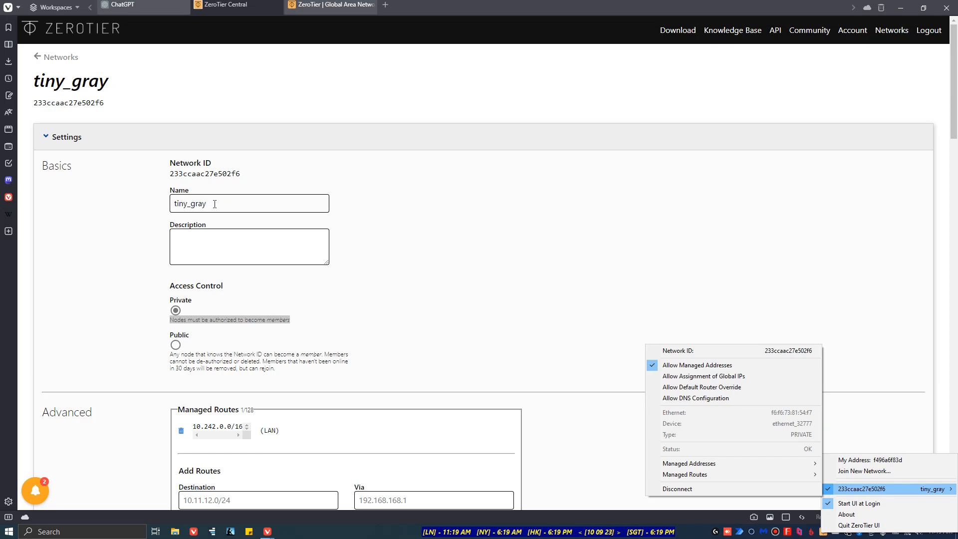
{"action": "scroll", "coordinate": [550, 299], "scroll_direction": "down", "scroll_amount": 20}
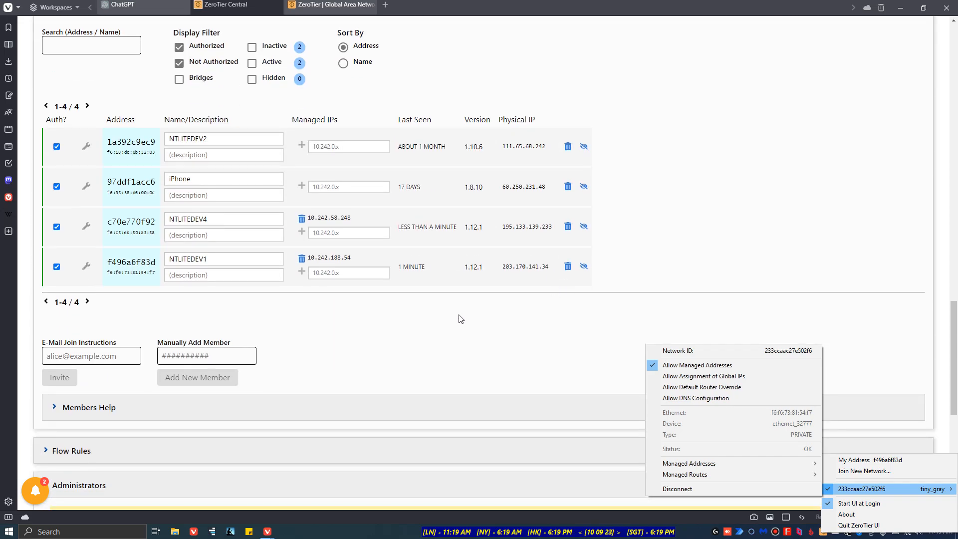
{"action": "scroll", "coordinate": [463, 325], "scroll_direction": "up", "scroll_amount": 1}
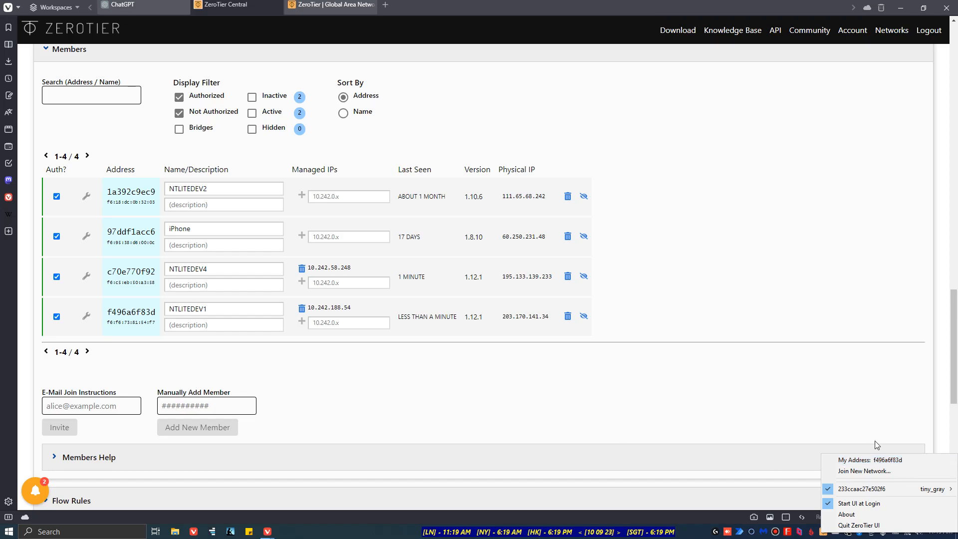
Copy this computer's node address from the ZeroTier client and paste it into the Manually Add Member field
{"action": "left_click", "coordinate": [870, 459]}
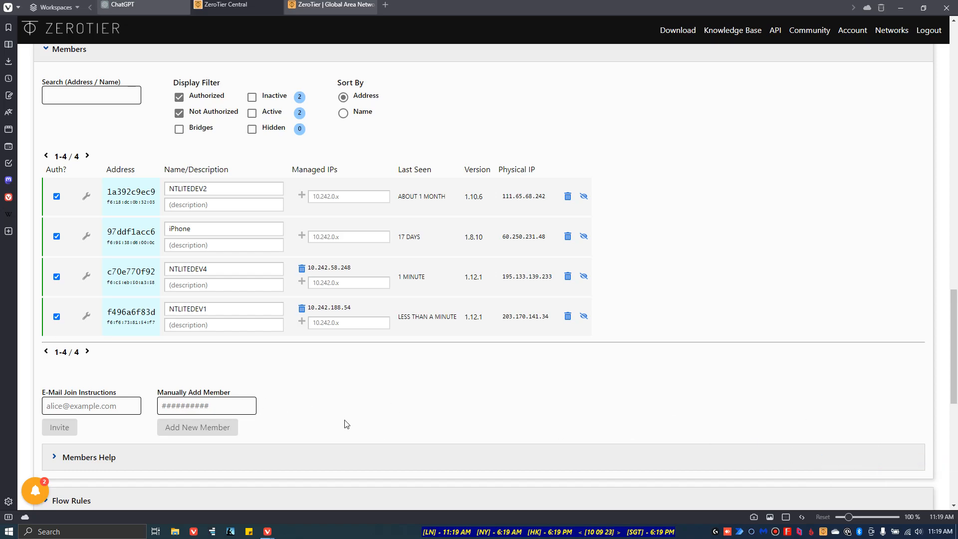
{"action": "left_click", "coordinate": [177, 404]}
{"action": "right_click", "coordinate": [177, 404]}
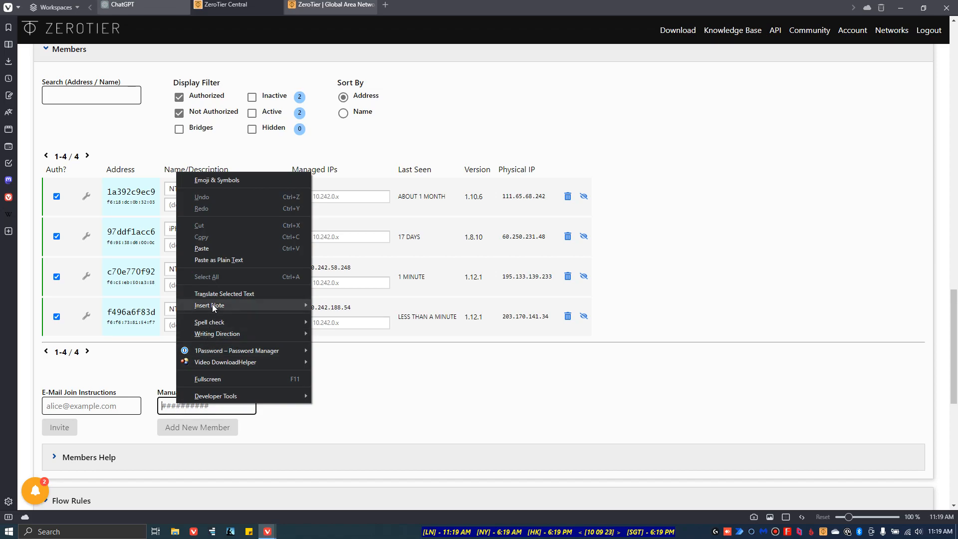
{"action": "left_click", "coordinate": [212, 251]}
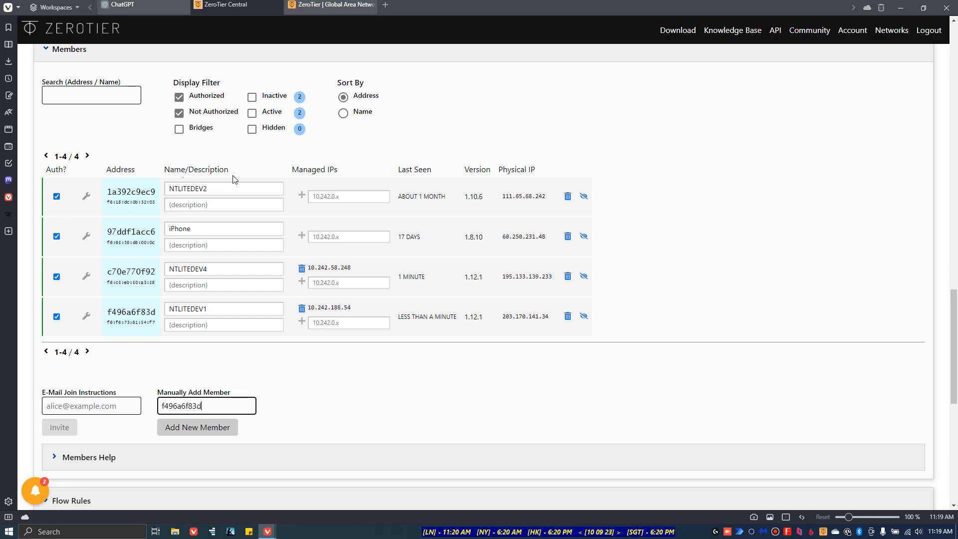
Check the names of members NTLITEDEV2 and NTLITEDEV4 and the managed IP assigned to NTLITEDEV4
{"action": "left_click_drag", "start_coordinate": [215, 190], "coordinate": [168, 190]}
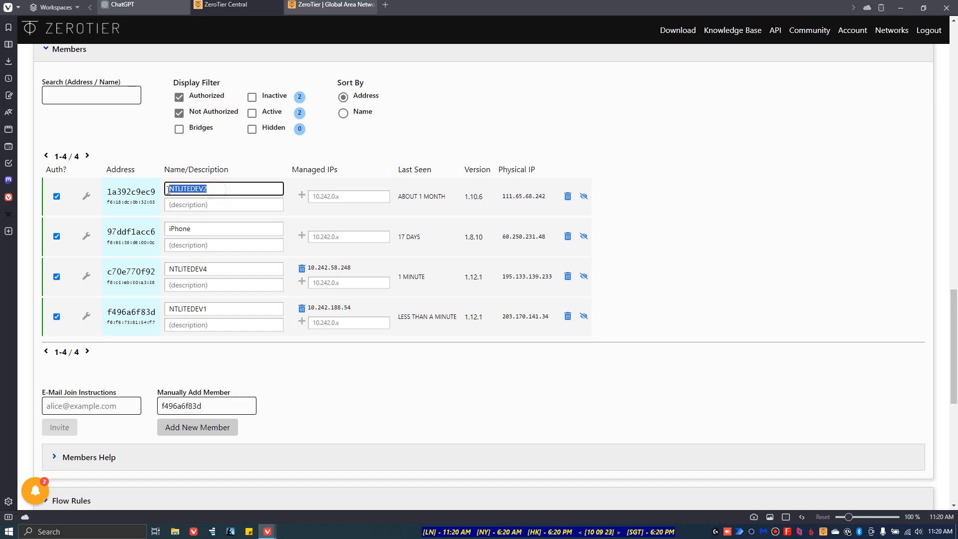
{"action": "left_click_drag", "start_coordinate": [219, 268], "coordinate": [169, 268]}
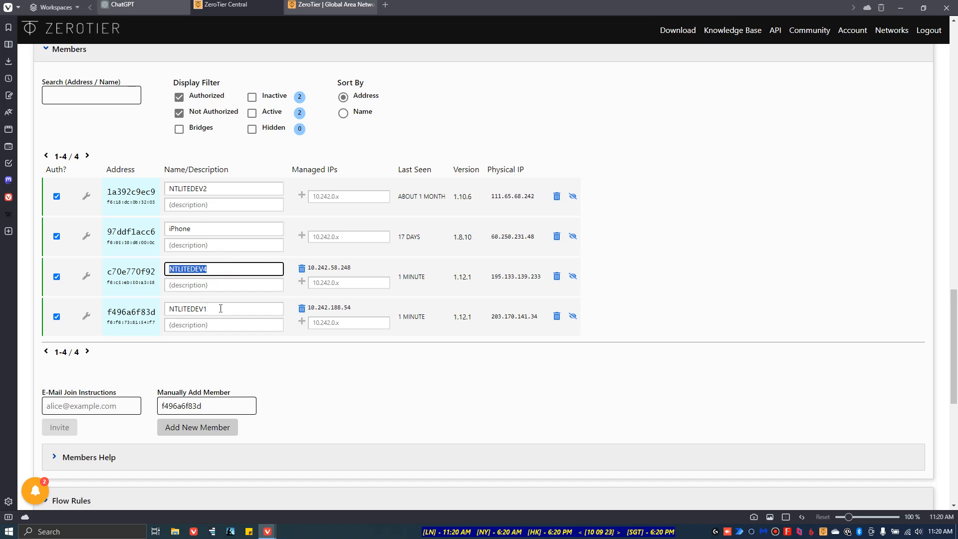
{"action": "left_click", "coordinate": [213, 271]}
{"action": "left_click_drag", "start_coordinate": [214, 270], "coordinate": [163, 273]}
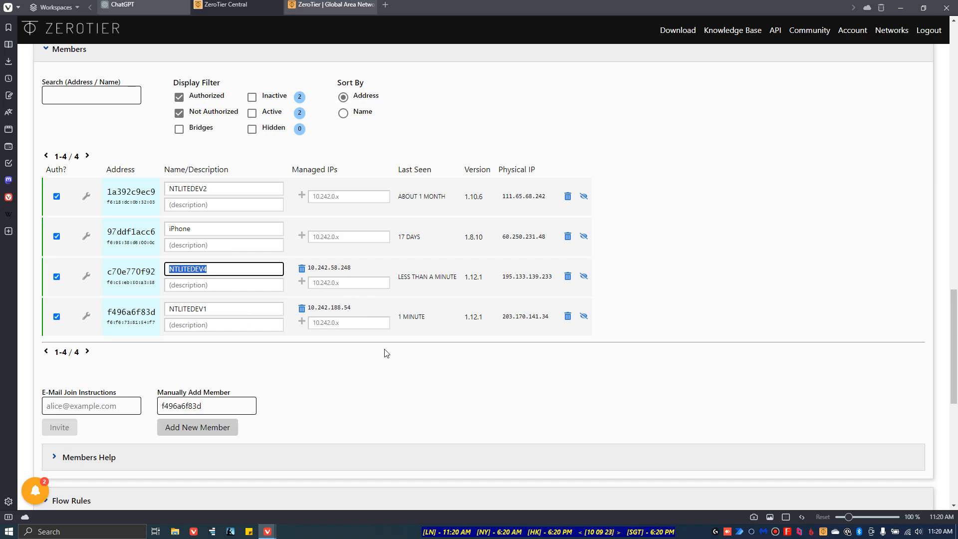
{"action": "left_click_drag", "start_coordinate": [363, 267], "coordinate": [310, 265]}
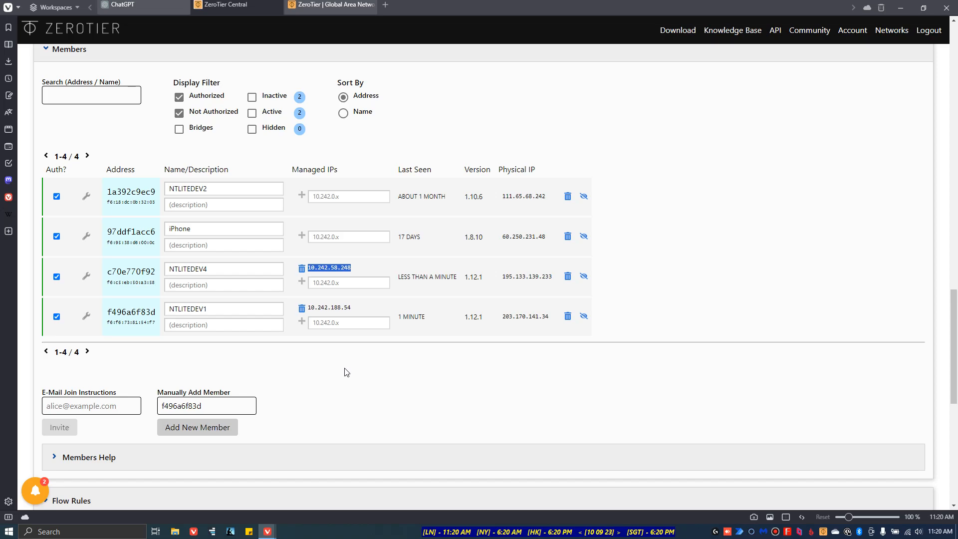
Switch to the virtual desktop with no open windows and launch Remote Desktop Connection there
{"action": "key", "text": "ctrl+super+Right"}
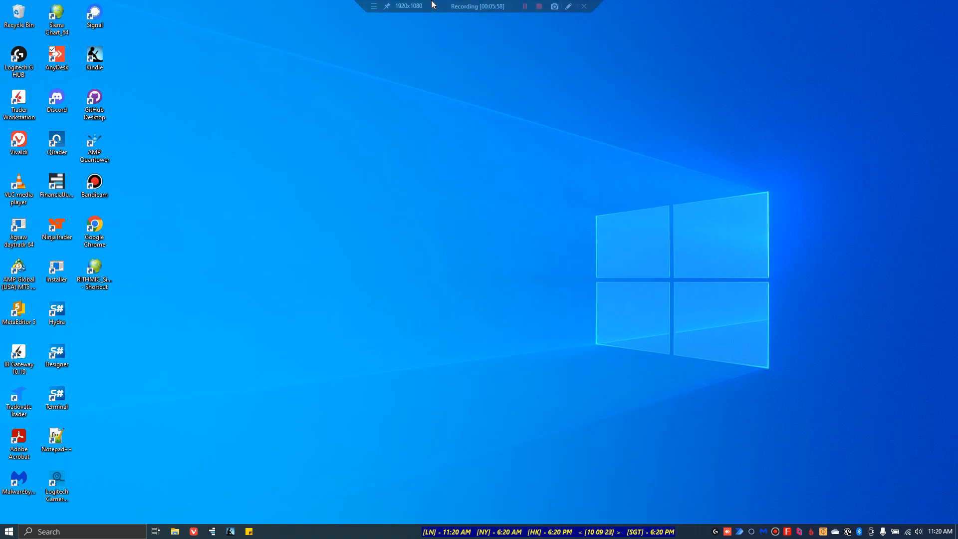
{"action": "left_click", "coordinate": [126, 531]}
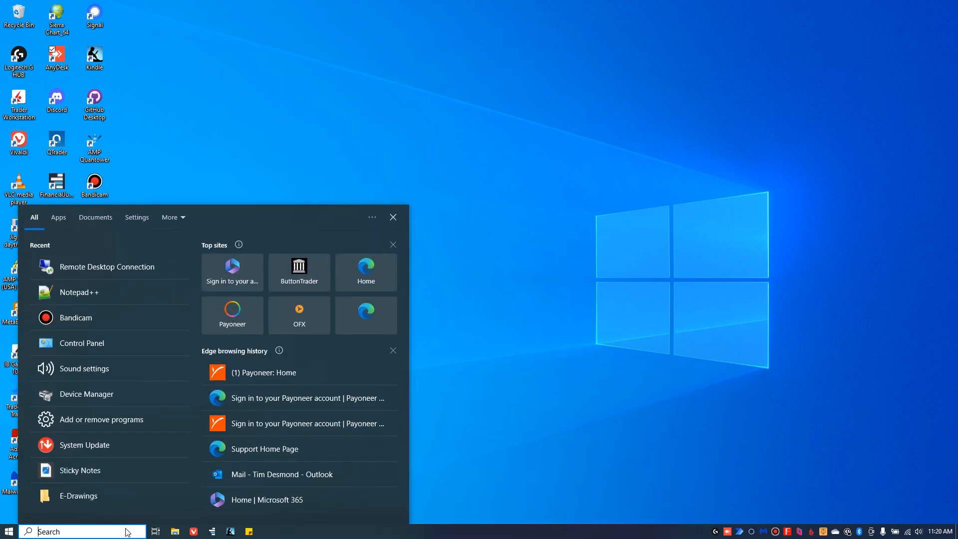
{"action": "left_click", "coordinate": [311, 133]}
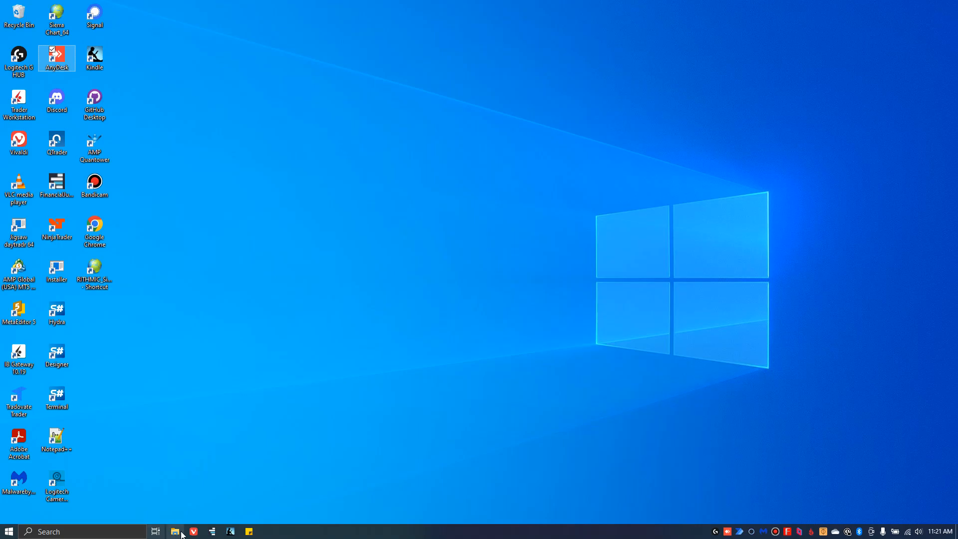
{"action": "left_click", "coordinate": [87, 531]}
{"action": "type", "text": "re"}
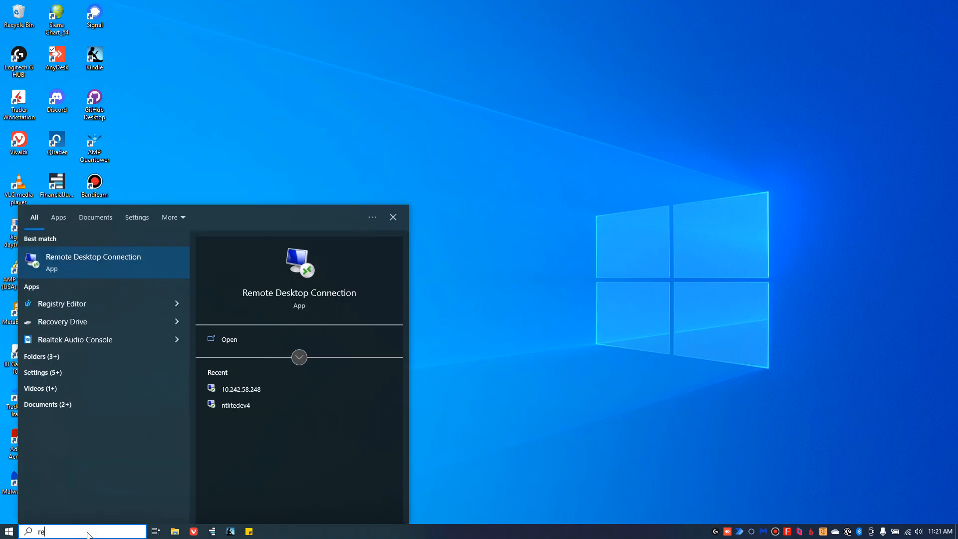
{"action": "key", "text": "Return"}
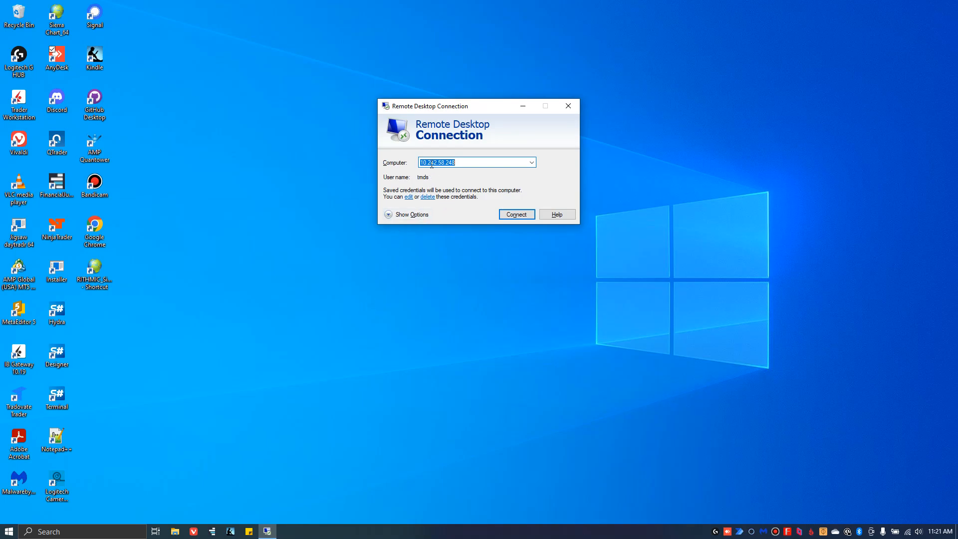
Compare the remote computer address with NTLITEDEV4's managed IP in ZeroTier Central and connect to 10.242.58.248 over Remote Desktop
{"action": "key", "text": "ctrl+super+Left"}
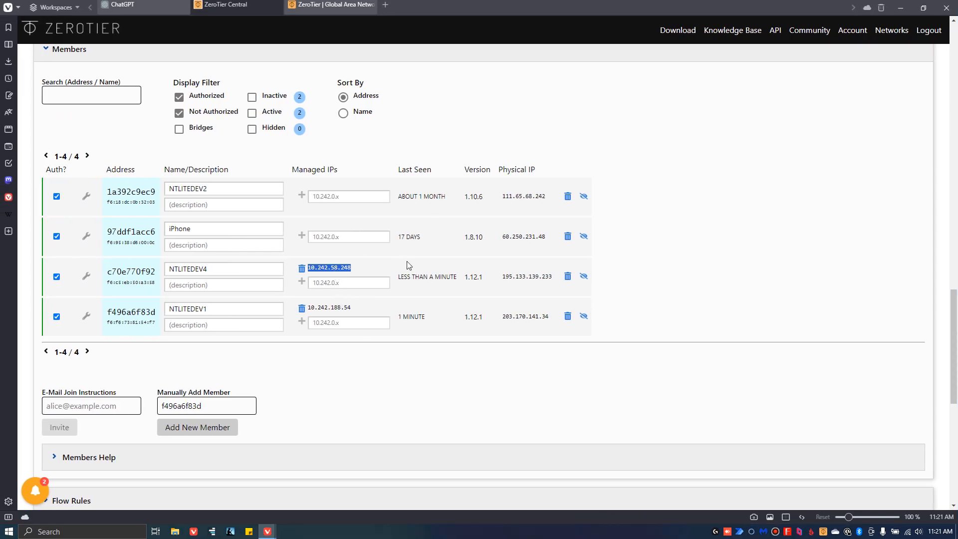
{"action": "key", "text": "ctrl+super+Right"}
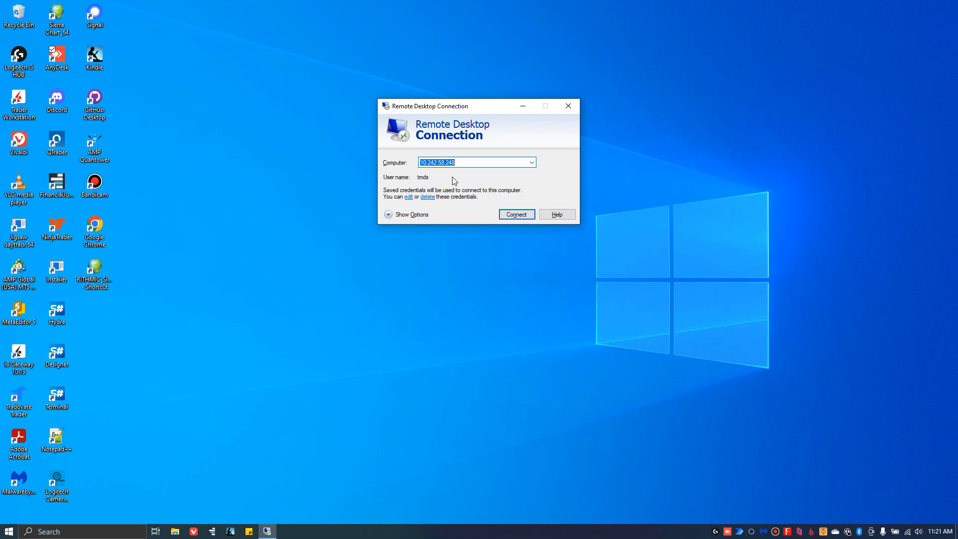
{"action": "left_click", "coordinate": [513, 214]}
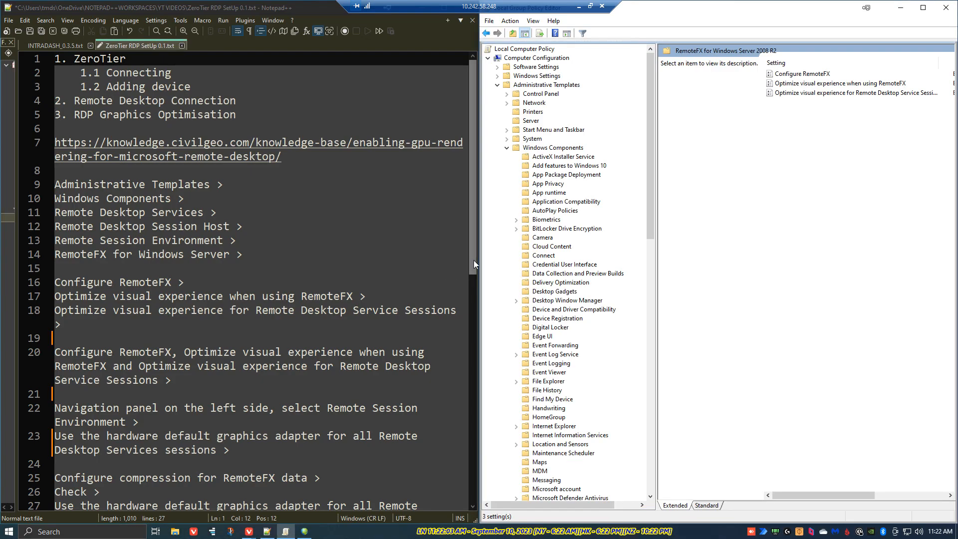
On the remote computer, widen the group policy window beside the notes and highlight the civilgeo GPU rendering link on line 7
{"action": "left_click_drag", "start_coordinate": [478, 252], "coordinate": [350, 251]}
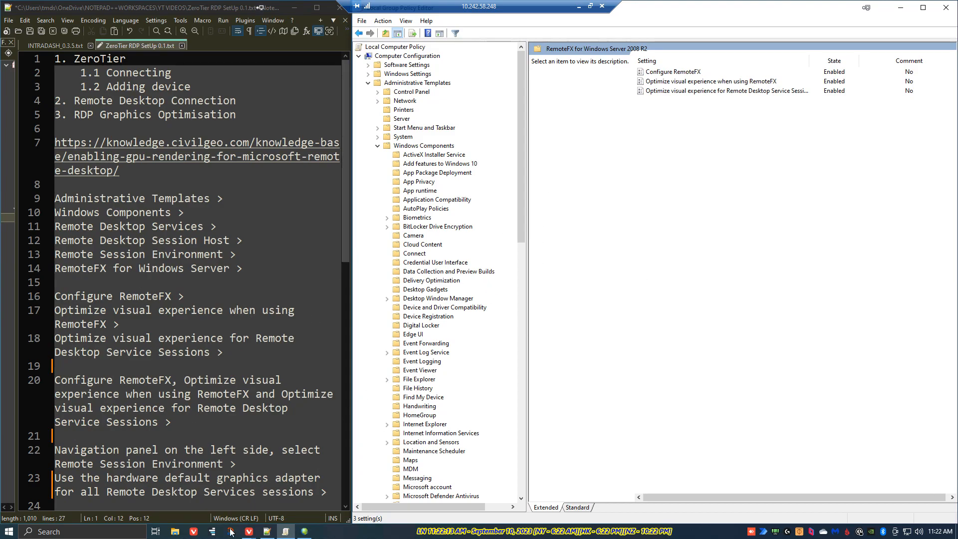
{"action": "left_click_drag", "start_coordinate": [121, 171], "coordinate": [57, 142]}
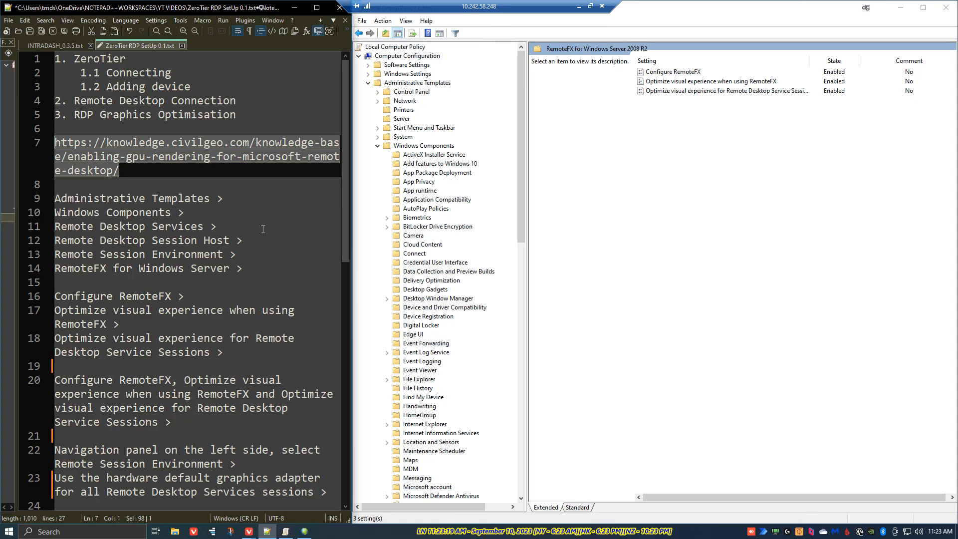
Open Task Manager on the remote computer, examine the GPU usage of its processes, and close it
{"action": "right_click", "coordinate": [380, 533]}
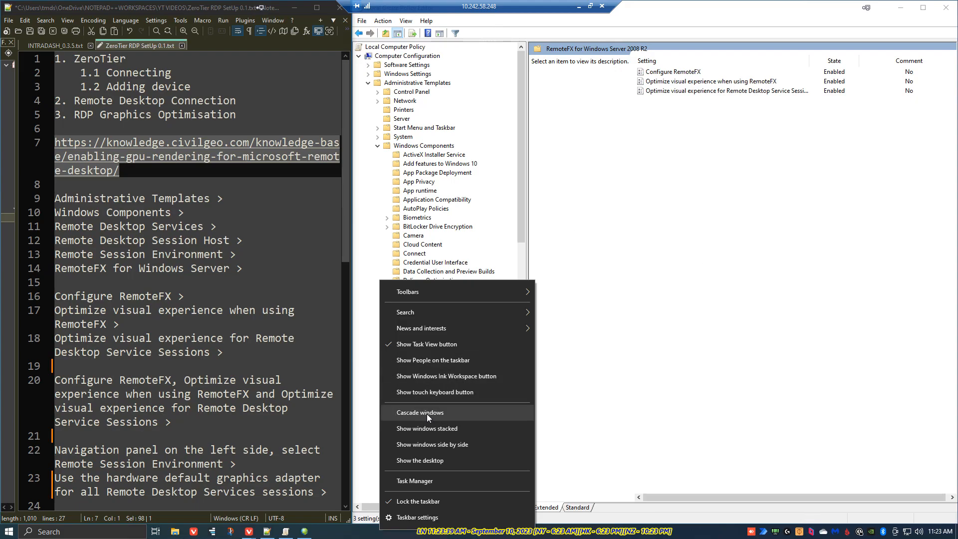
{"action": "left_click", "coordinate": [678, 306]}
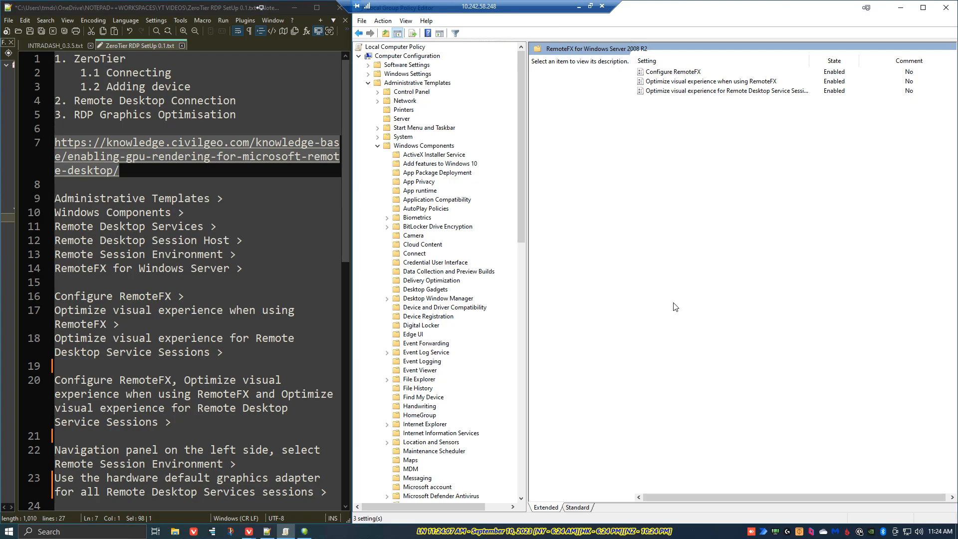
{"action": "right_click", "coordinate": [368, 535]}
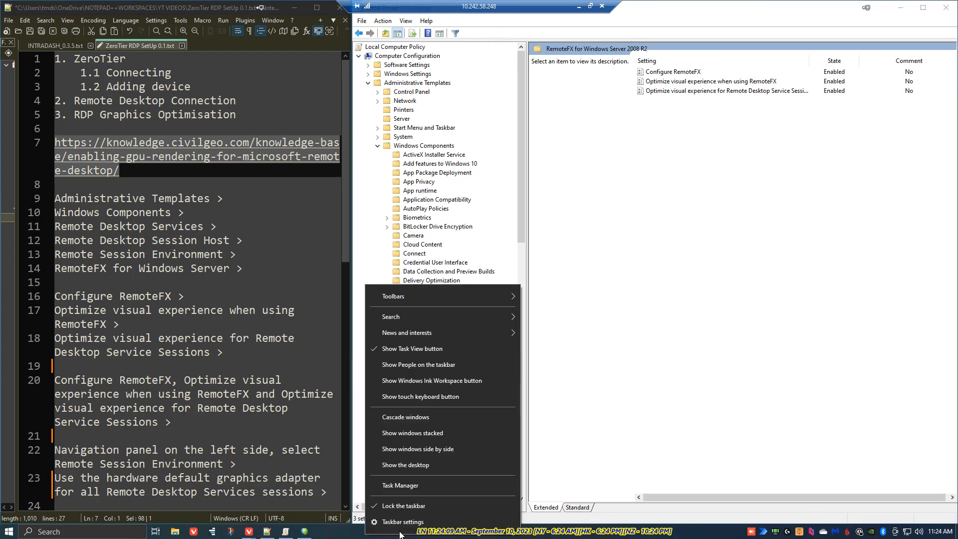
{"action": "left_click", "coordinate": [402, 486]}
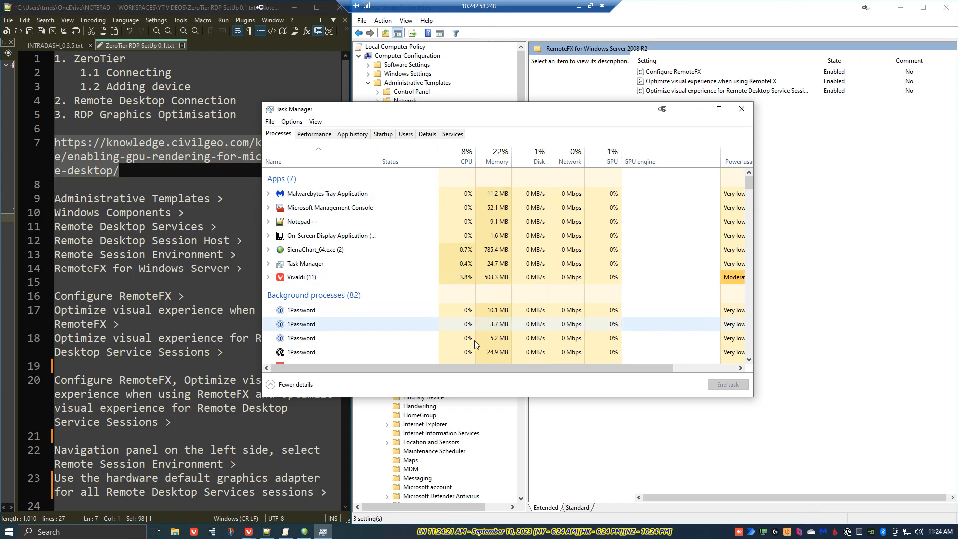
{"action": "scroll", "coordinate": [451, 330], "scroll_direction": "down", "scroll_amount": 1}
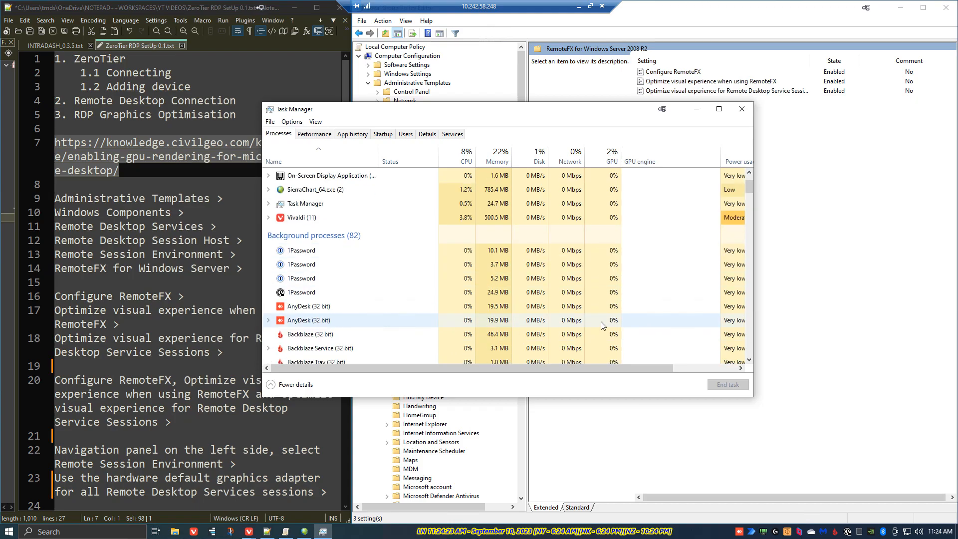
{"action": "scroll", "coordinate": [627, 309], "scroll_direction": "up", "scroll_amount": 1}
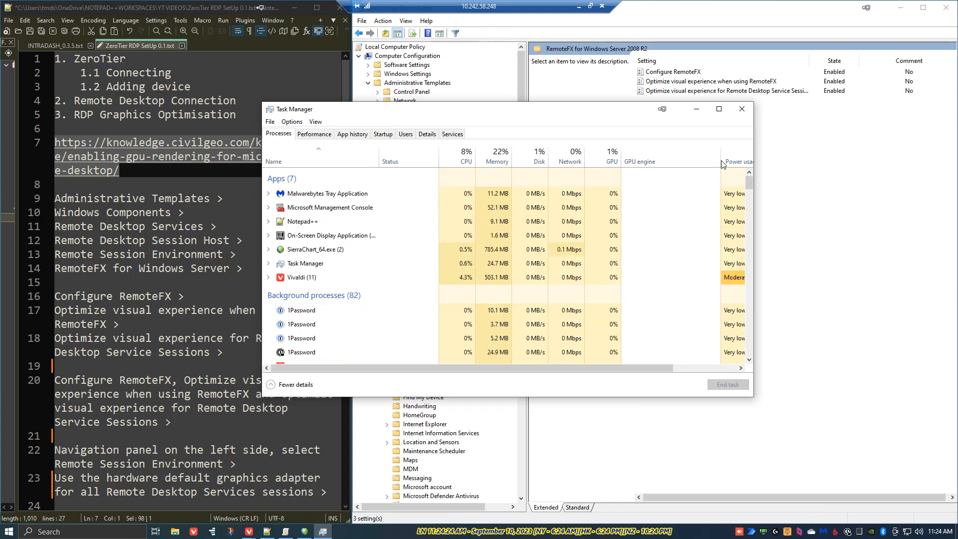
{"action": "left_click", "coordinate": [743, 110]}
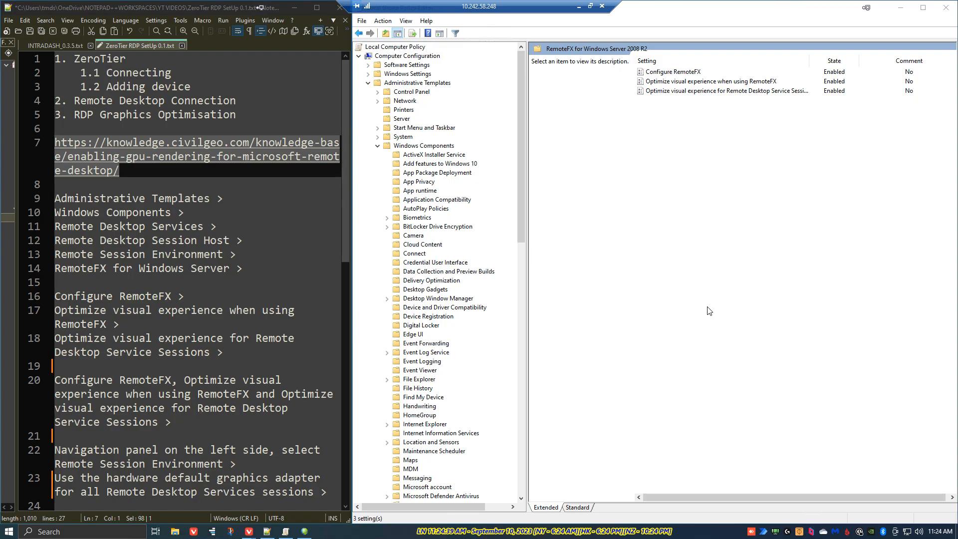
Highlight the Administrative Templates line in the notes and review the listed RemoteFX policy steps down to line 27
{"action": "left_click", "coordinate": [136, 171]}
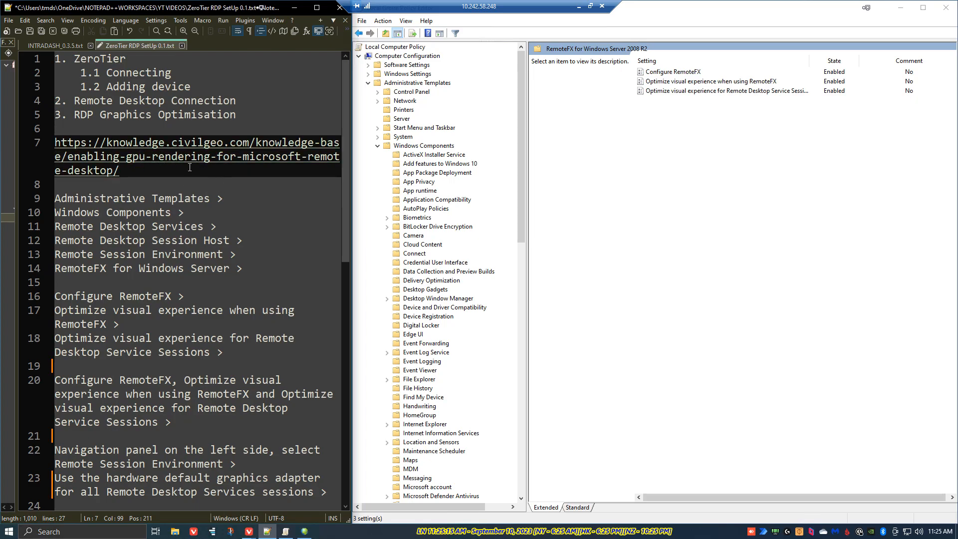
{"action": "left_click_drag", "start_coordinate": [59, 198], "coordinate": [243, 198]}
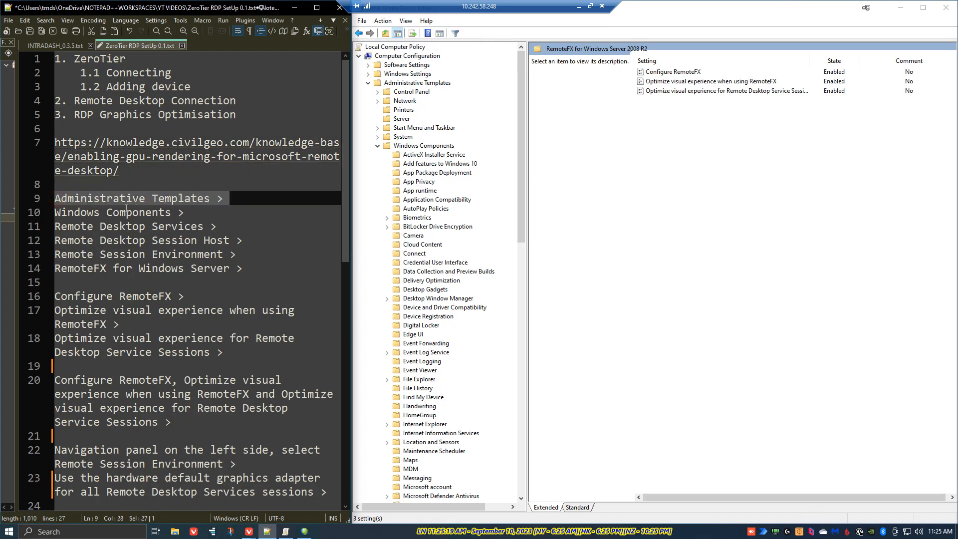
{"action": "scroll", "coordinate": [158, 274], "scroll_direction": "down", "scroll_amount": 3}
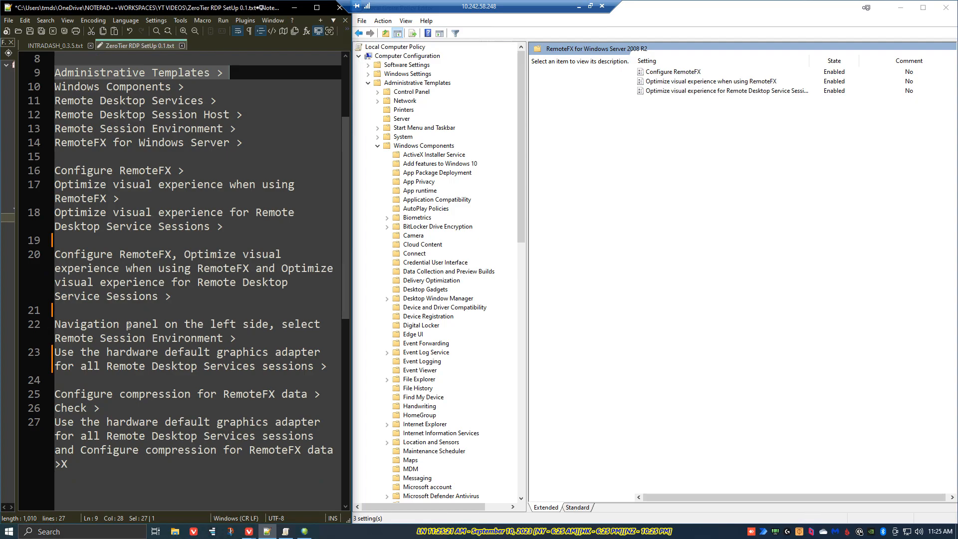
{"action": "scroll", "coordinate": [123, 304], "scroll_direction": "up", "scroll_amount": 3}
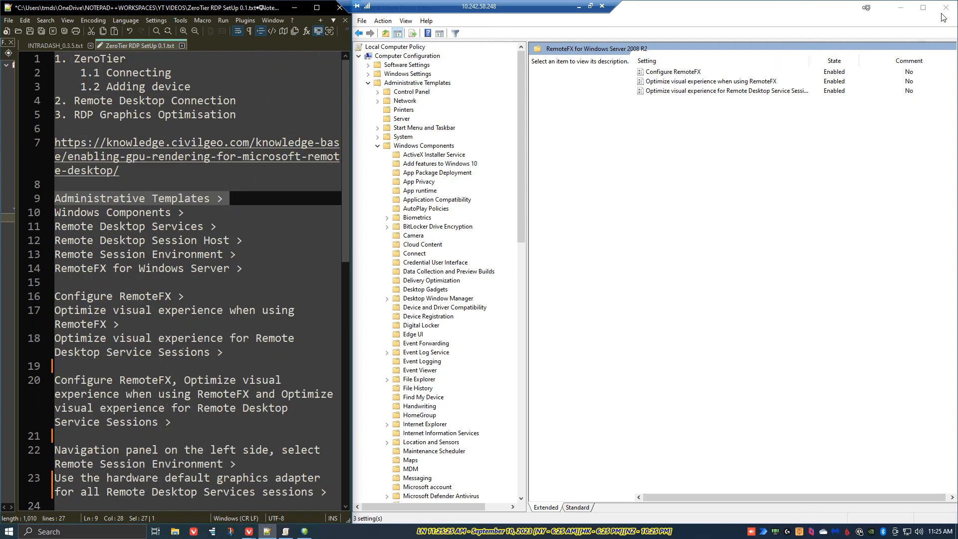
Search the remote computer for "local grou" to show how to find the group policy editor, and dismiss the search
{"action": "left_click", "coordinate": [122, 531]}
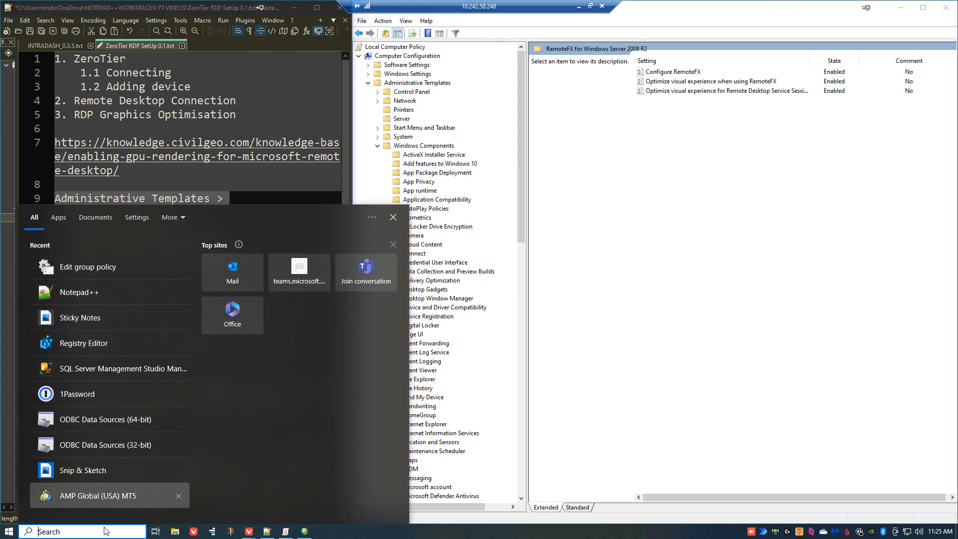
{"action": "type", "text": "local"}
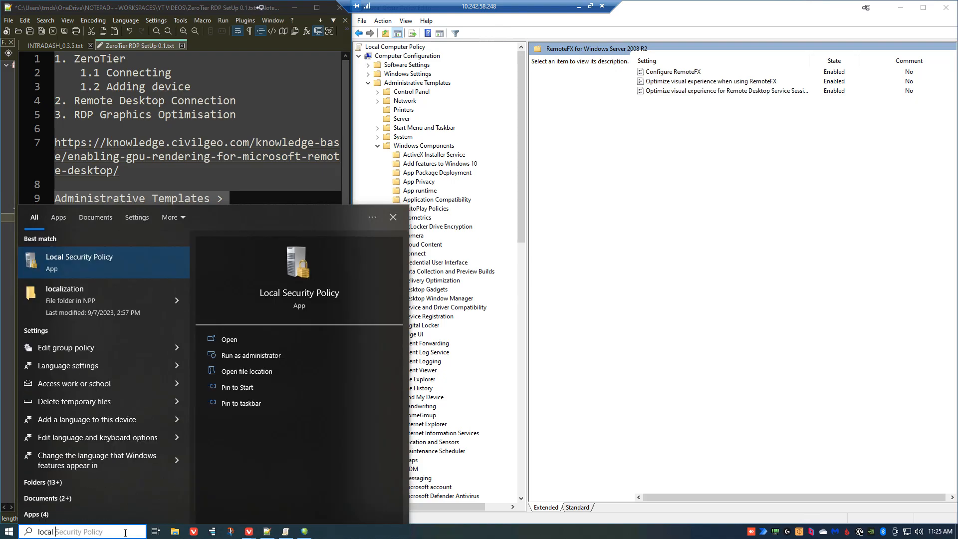
{"action": "type", "text": " grou"}
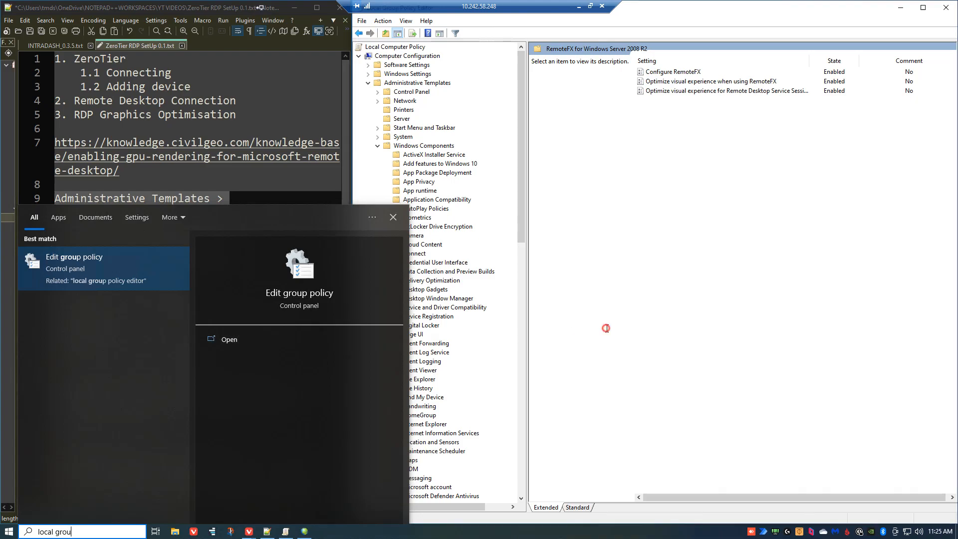
{"action": "left_click", "coordinate": [602, 325]}
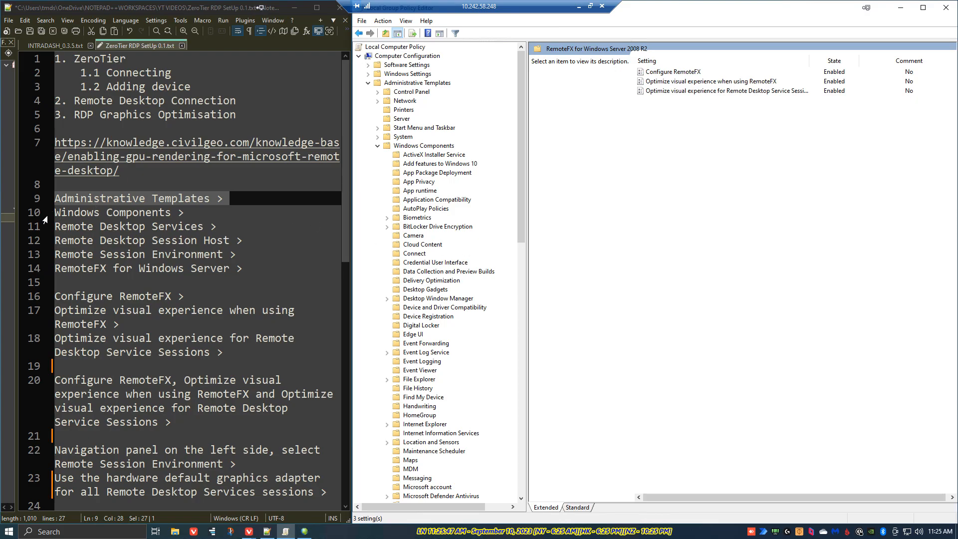
Follow the highlighted notes through the policy tree: Administrative Templates > Windows Components > Remote Desktop Services
{"action": "left_click_drag", "start_coordinate": [45, 219], "coordinate": [194, 214]}
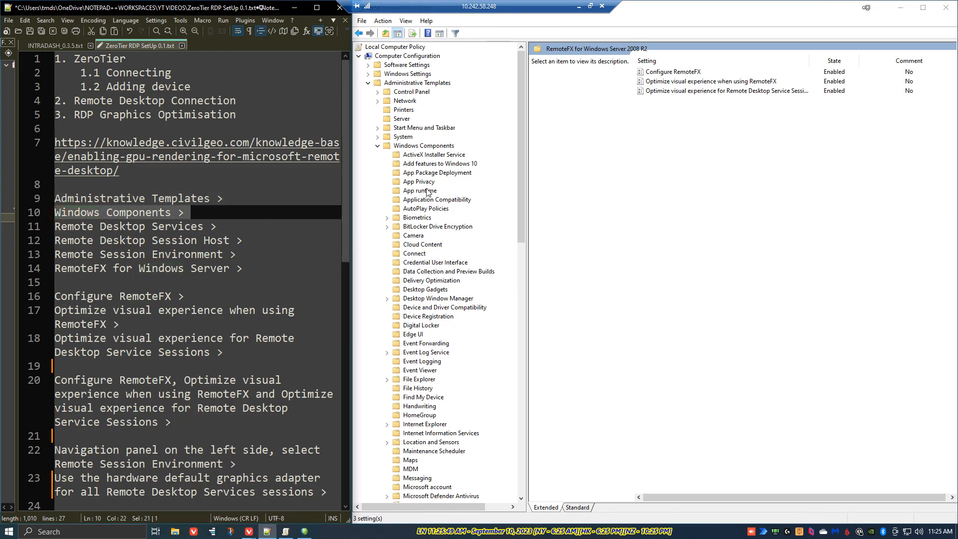
{"action": "left_click", "coordinate": [418, 84]}
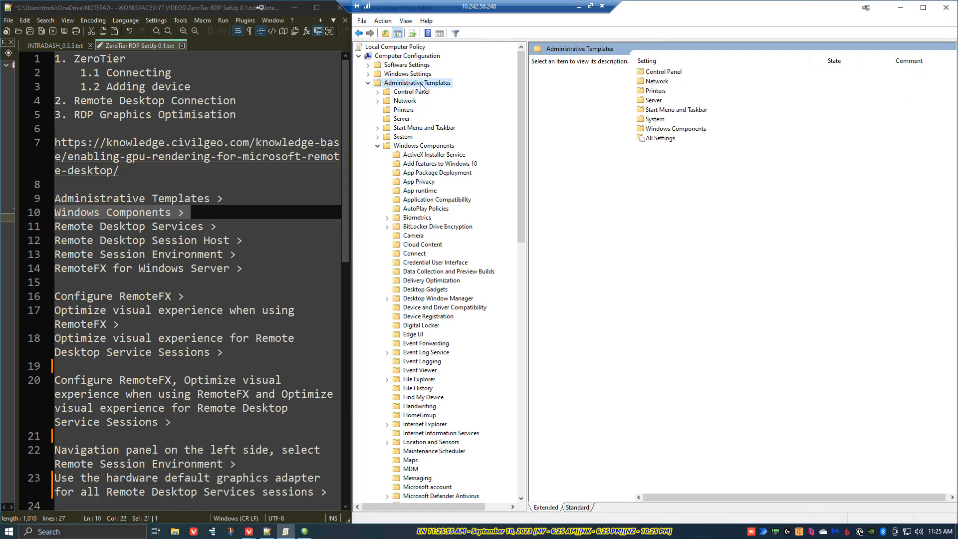
{"action": "left_click", "coordinate": [408, 148]}
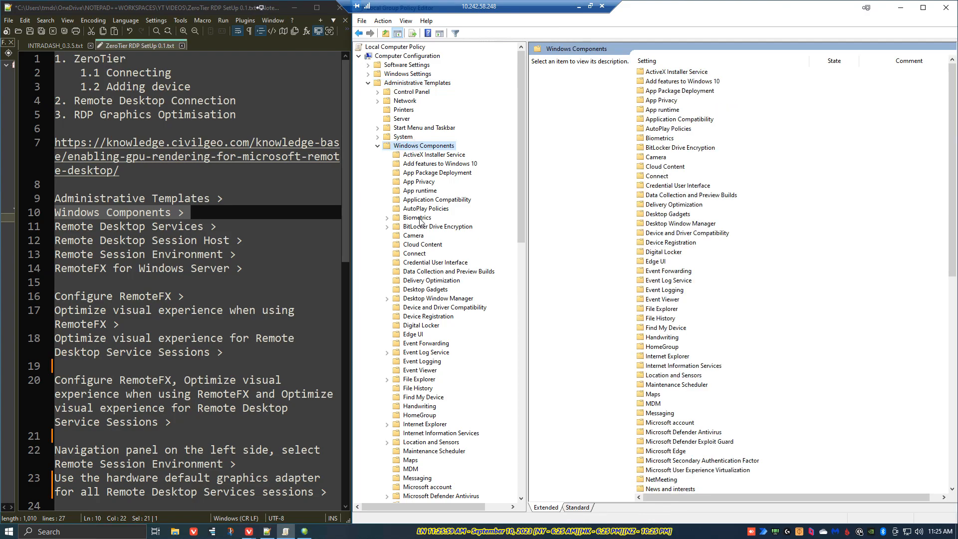
{"action": "scroll", "coordinate": [421, 219], "scroll_direction": "down", "scroll_amount": 3}
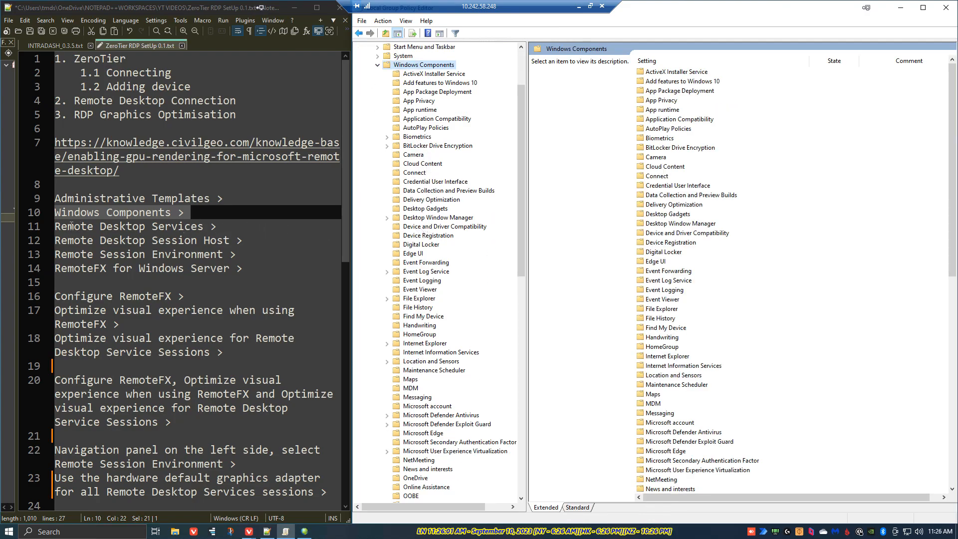
{"action": "left_click_drag", "start_coordinate": [74, 226], "coordinate": [210, 227]}
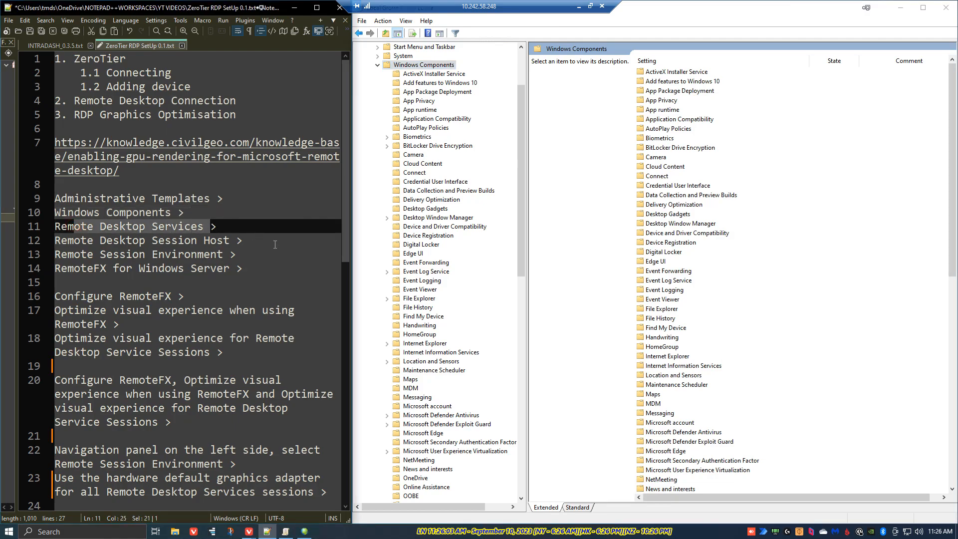
{"action": "scroll", "coordinate": [422, 264], "scroll_direction": "down", "scroll_amount": 9}
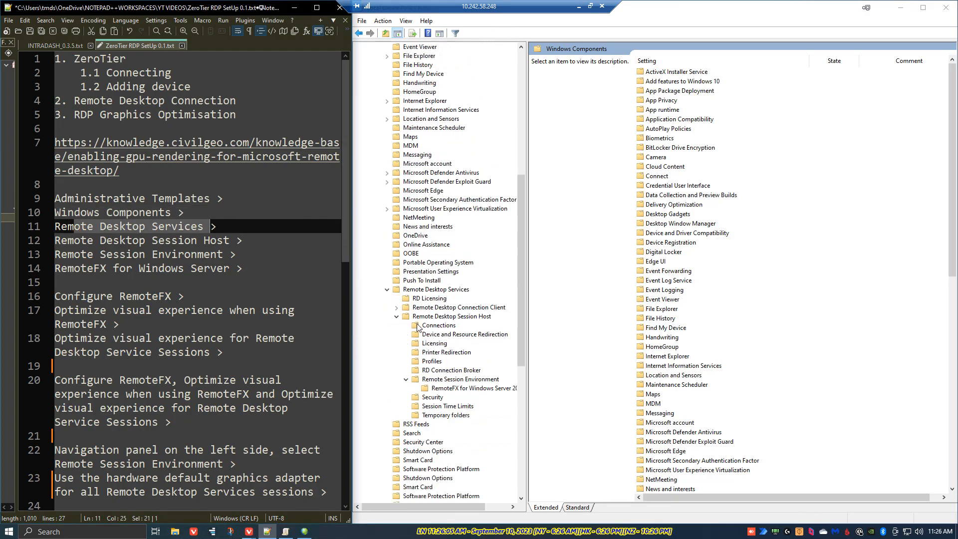
{"action": "left_click", "coordinate": [429, 290]}
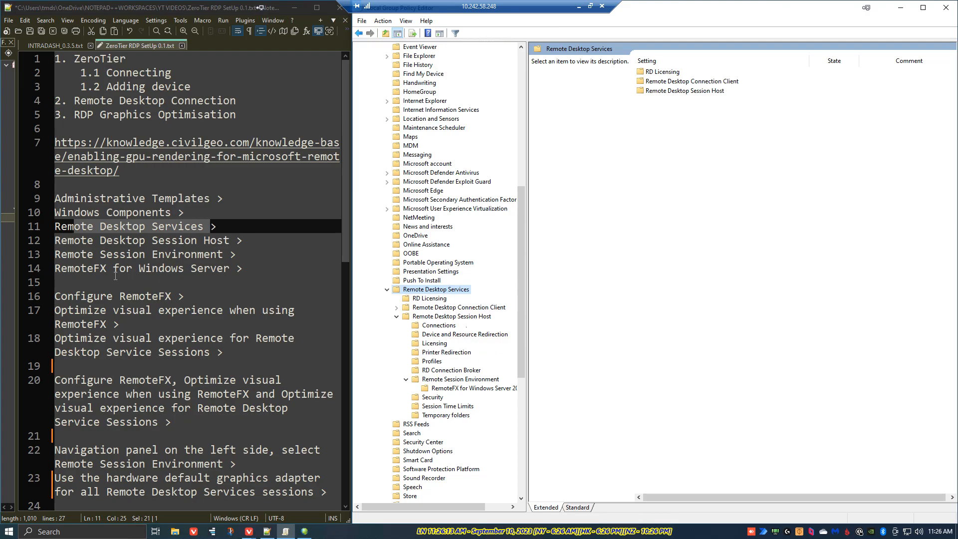
Highlight Remote Desktop Session Host in the notes and show the Remote Session Environment policies under that folder
{"action": "left_click_drag", "start_coordinate": [98, 243], "coordinate": [226, 239]}
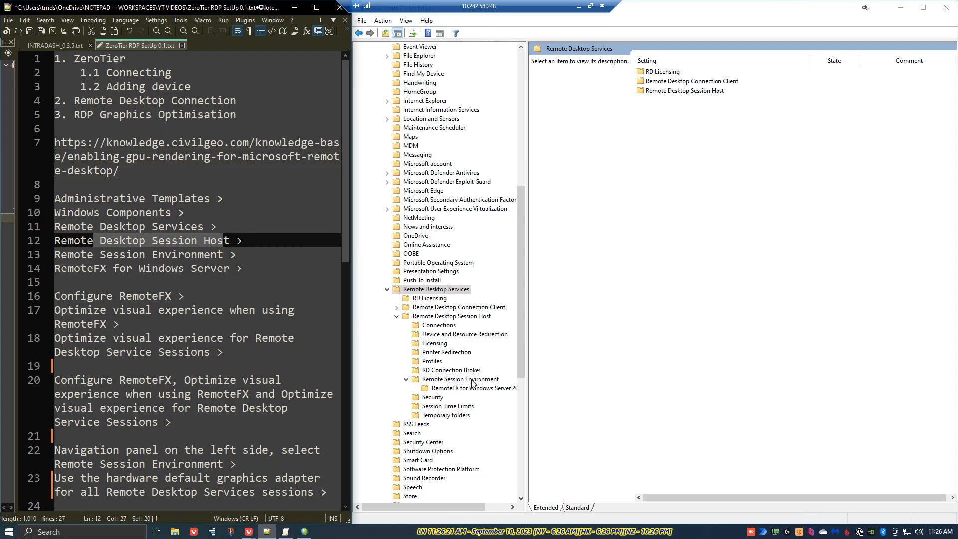
{"action": "left_click", "coordinate": [419, 316]}
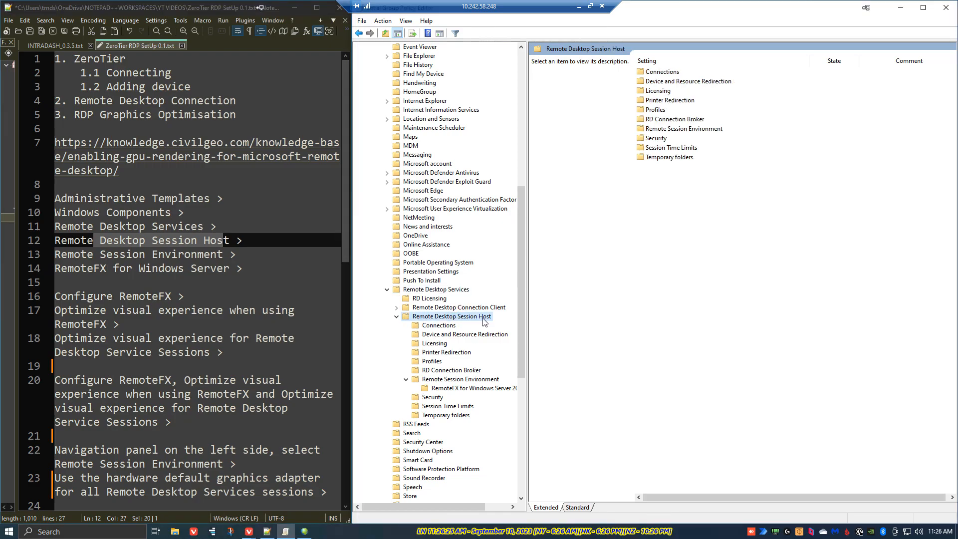
{"action": "left_click", "coordinate": [452, 380]}
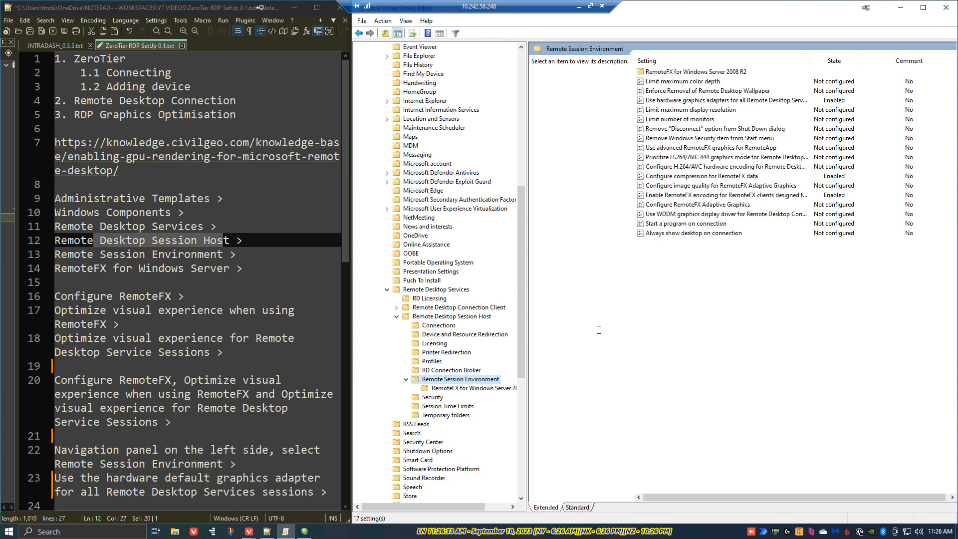
Open the Configure RemoteFX policy under RemoteFX for Windows Server 2008 R2, review its enabled setting and help text, and close it with OK
{"action": "left_click", "coordinate": [463, 389]}
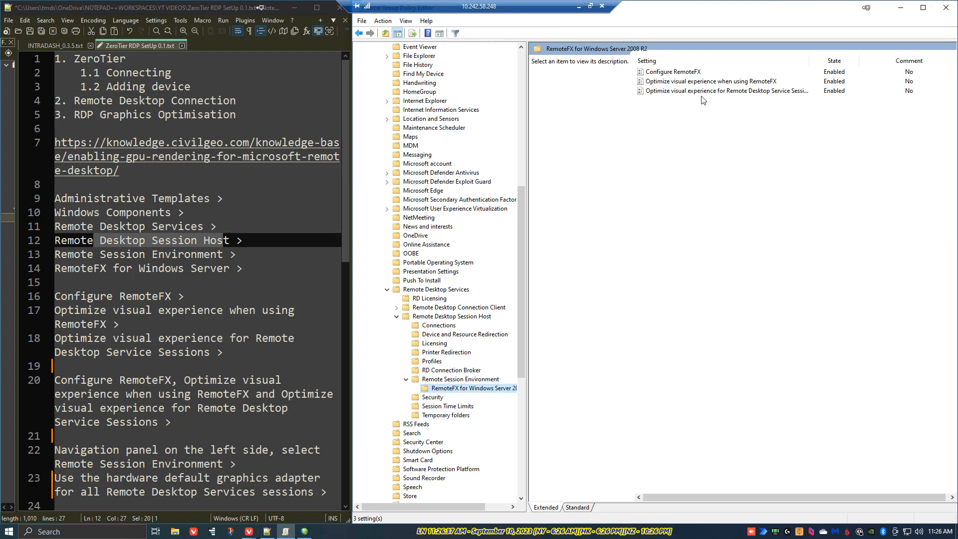
{"action": "right_click", "coordinate": [684, 73]}
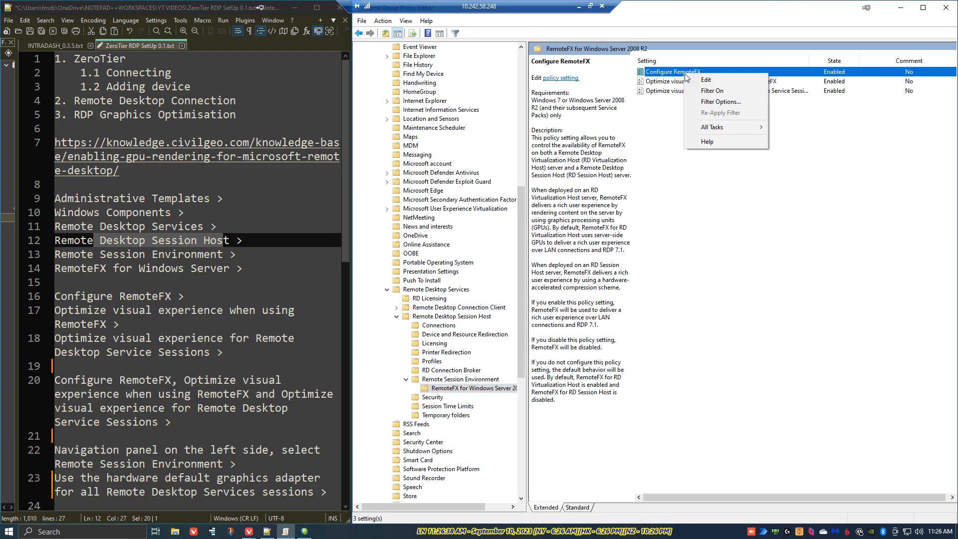
{"action": "left_click", "coordinate": [713, 81]}
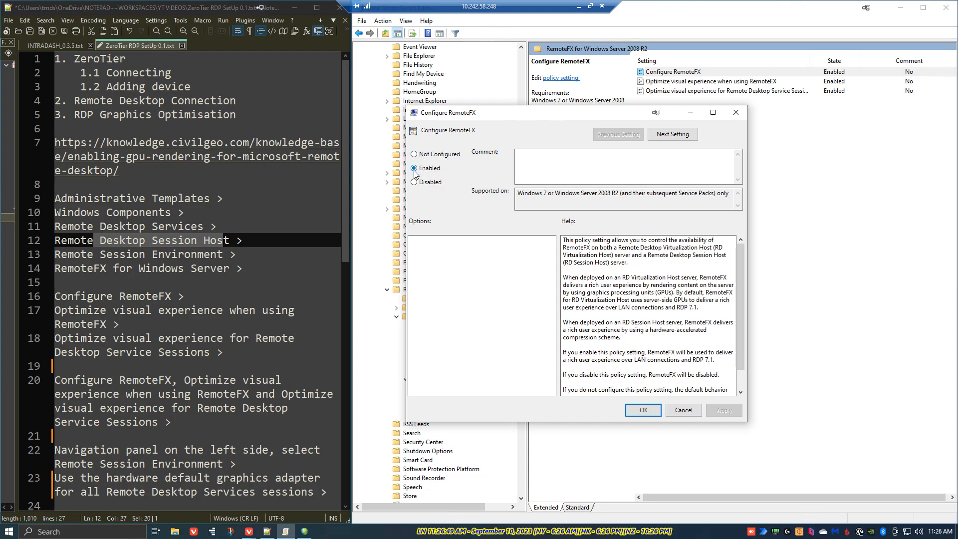
{"action": "scroll", "coordinate": [641, 326], "scroll_direction": "down", "scroll_amount": 2}
{"action": "scroll", "coordinate": [643, 319], "scroll_direction": "up", "scroll_amount": 2}
{"action": "left_click_drag", "start_coordinate": [569, 249], "coordinate": [650, 302]}
{"action": "left_click", "coordinate": [674, 324]}
{"action": "left_click", "coordinate": [642, 410]}
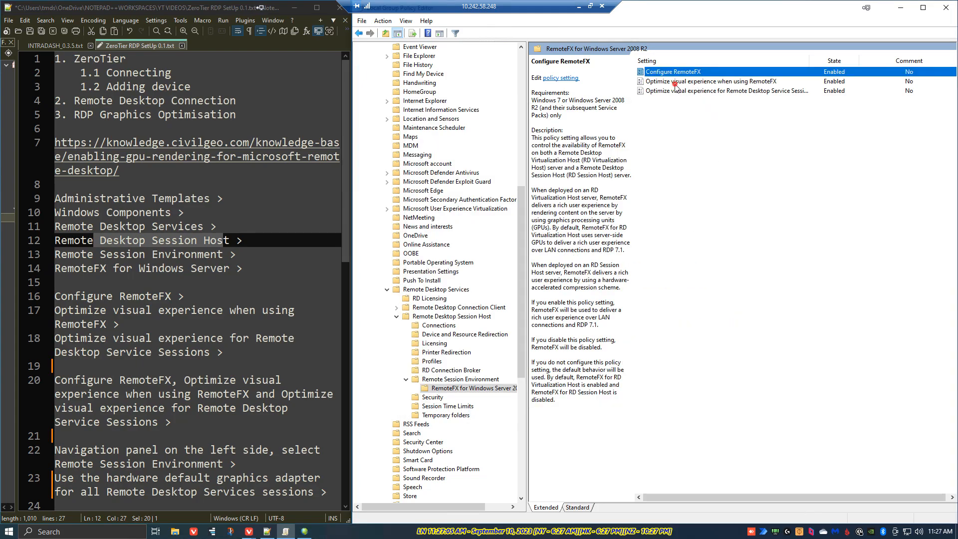
Open the "Optimize visual experience when using RemoteFX" policy and show the choices for screen capture rate and screen image quality
{"action": "left_click", "coordinate": [697, 83]}
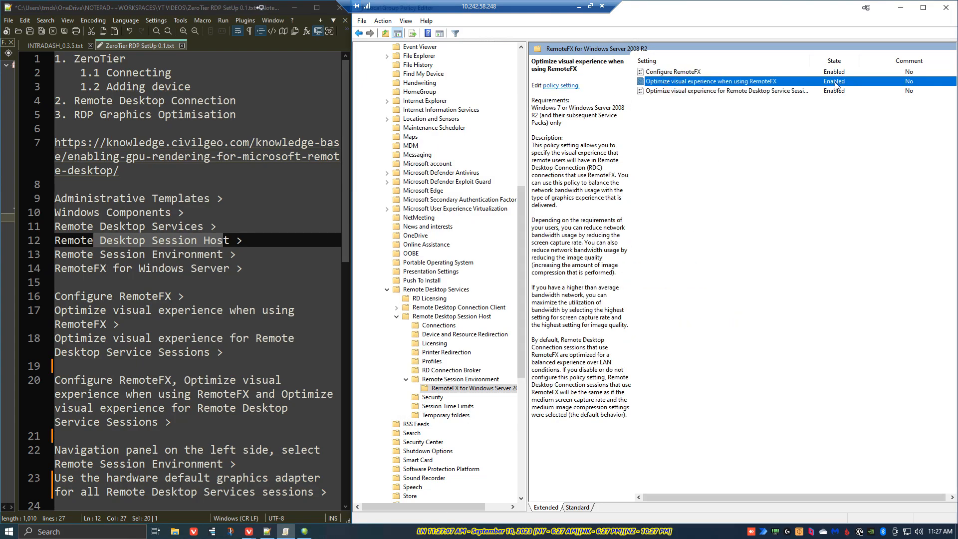
{"action": "right_click", "coordinate": [681, 82]}
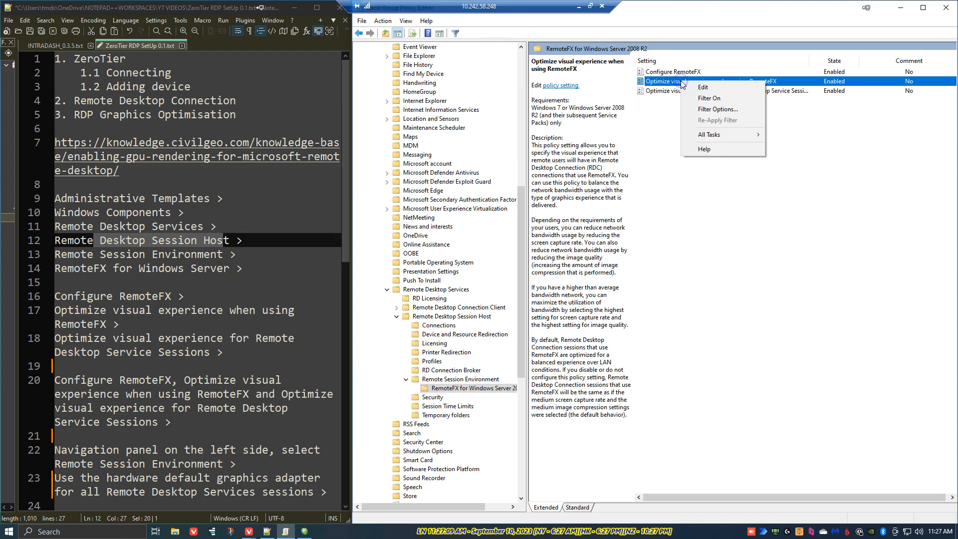
{"action": "left_click", "coordinate": [707, 89]}
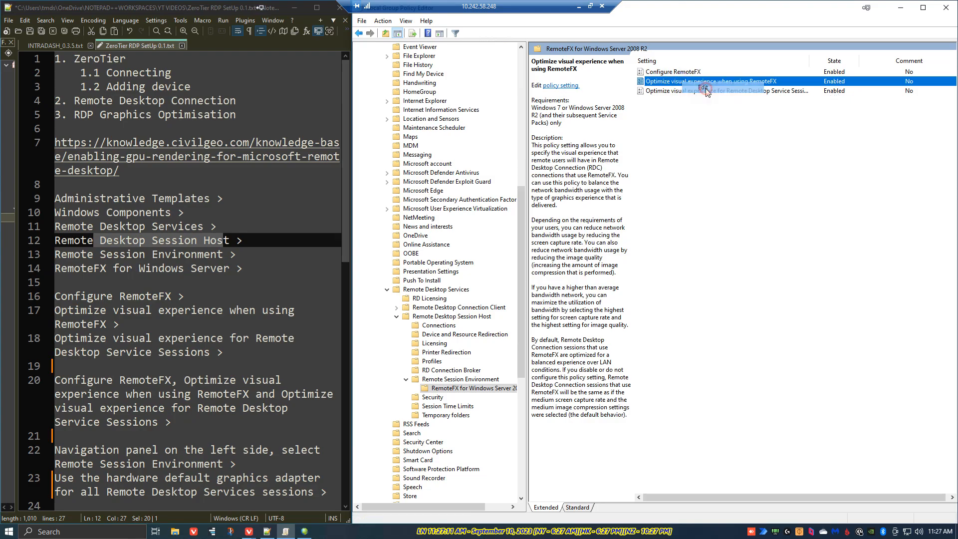
{"action": "left_click_drag", "start_coordinate": [240, 65], "coordinate": [616, 127]}
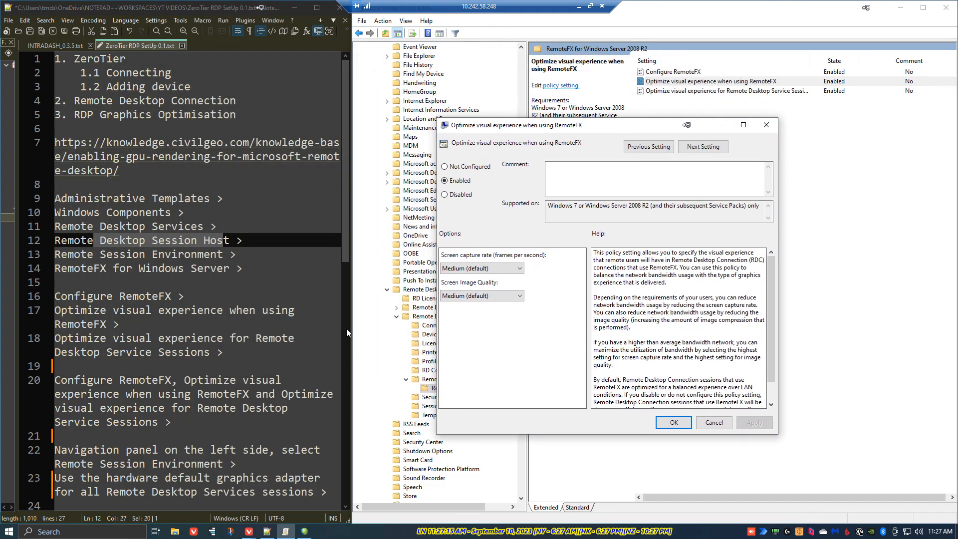
{"action": "scroll", "coordinate": [163, 323], "scroll_direction": "down", "scroll_amount": 1}
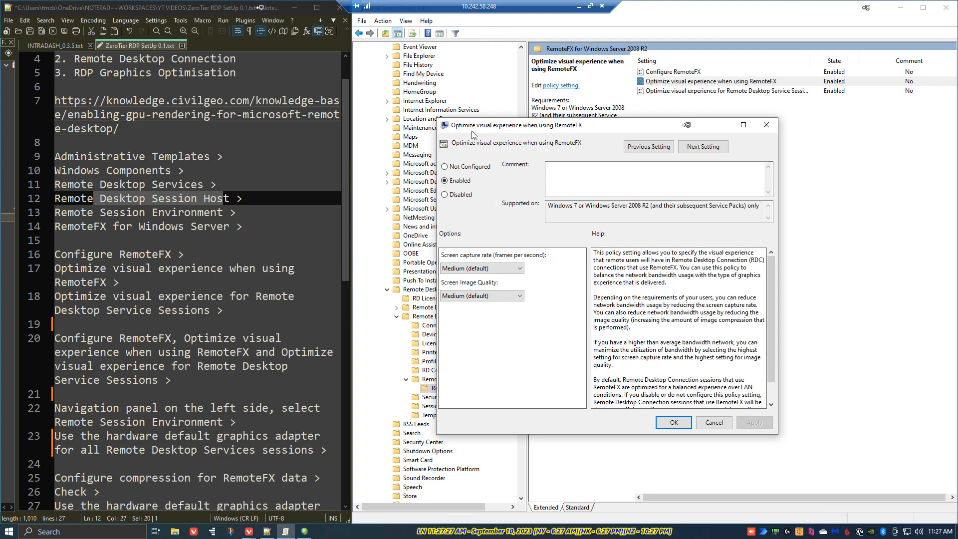
{"action": "left_click", "coordinate": [517, 270]}
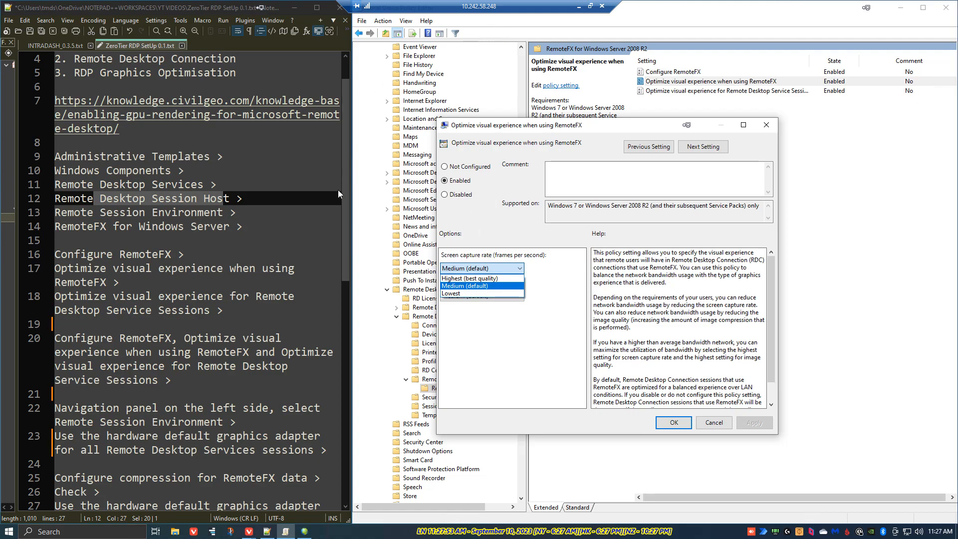
{"action": "left_click", "coordinate": [543, 338]}
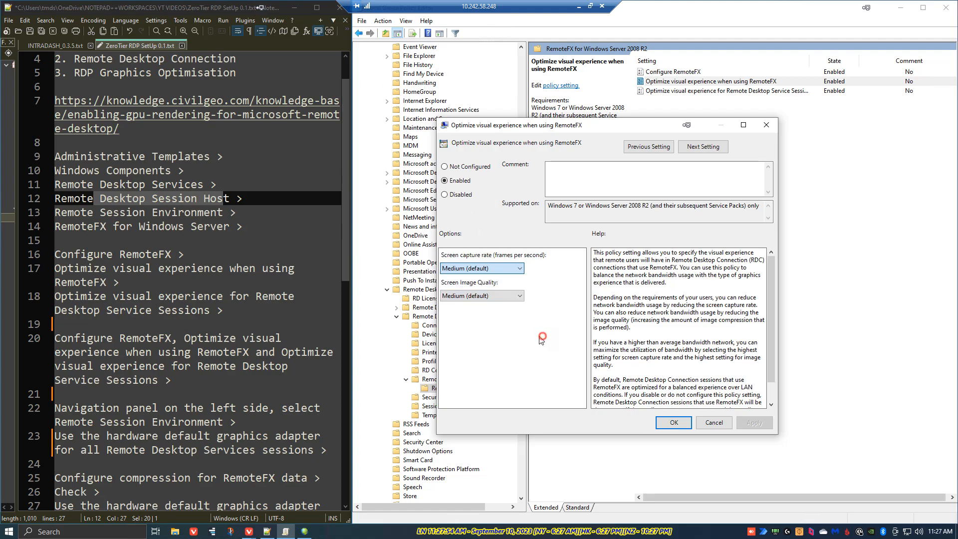
{"action": "left_click", "coordinate": [515, 299]}
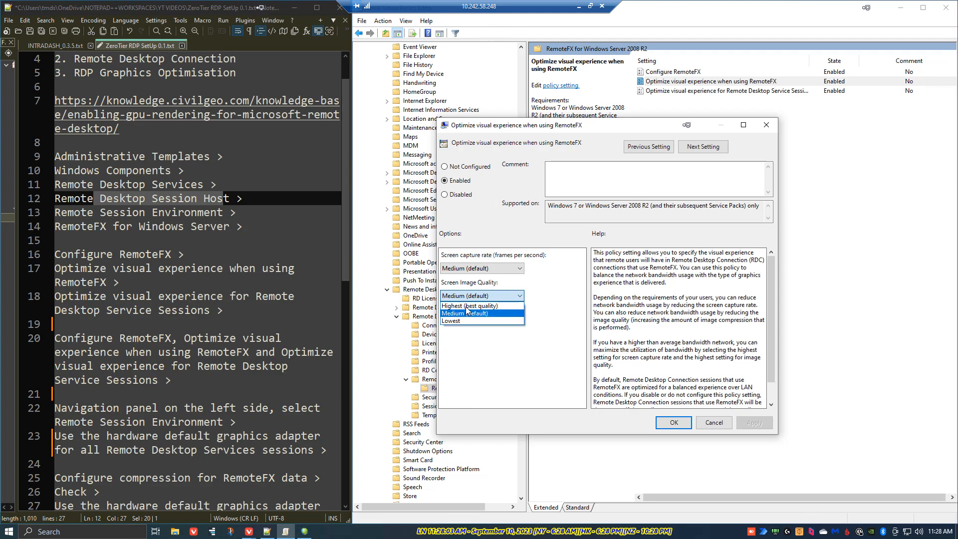
{"action": "left_click", "coordinate": [543, 299]}
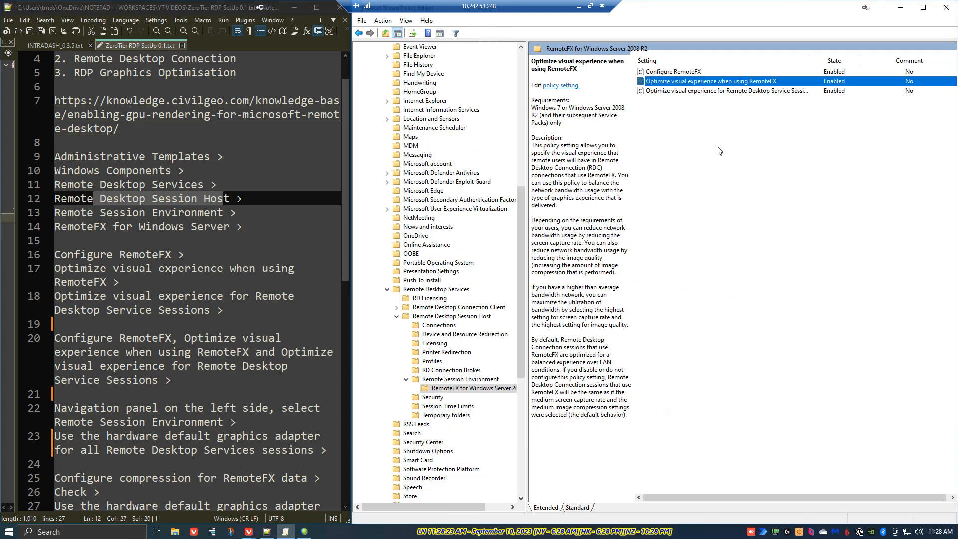
Highlight line 18 in the notes and set Visual experience to Rich multimedia in the "Optimize visual experience for Remote Desktop Service Sessions" policy
{"action": "left_click_drag", "start_coordinate": [55, 299], "coordinate": [233, 317]}
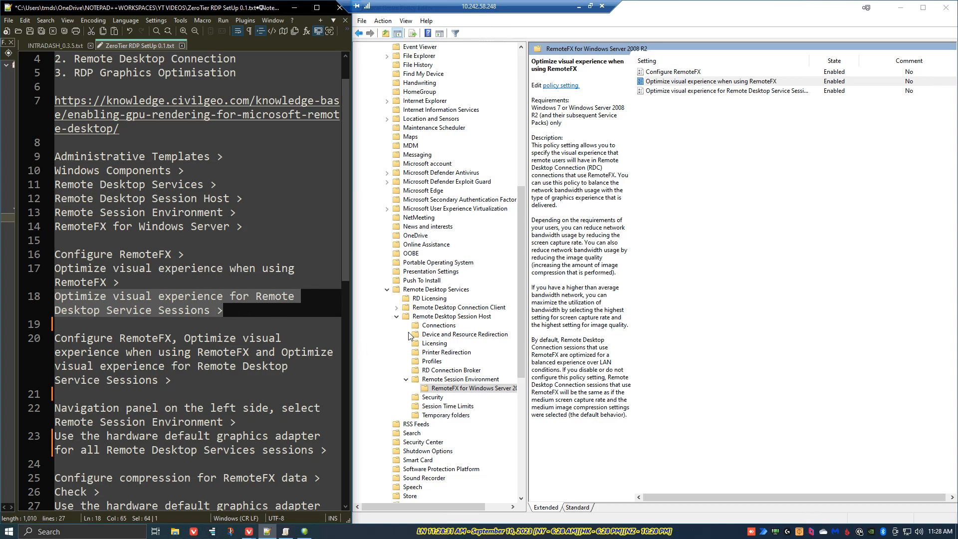
{"action": "left_click", "coordinate": [683, 96]}
{"action": "right_click", "coordinate": [683, 96]}
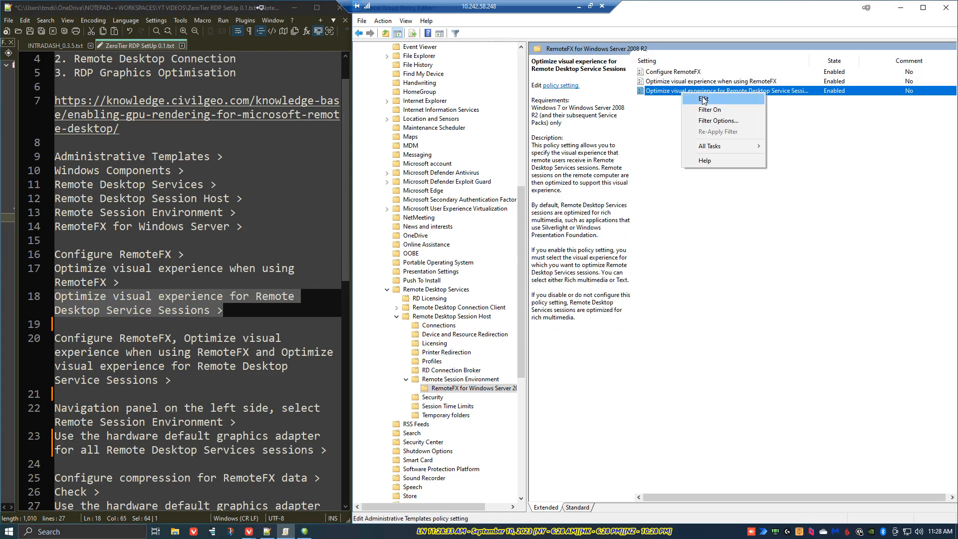
{"action": "left_click", "coordinate": [702, 98]}
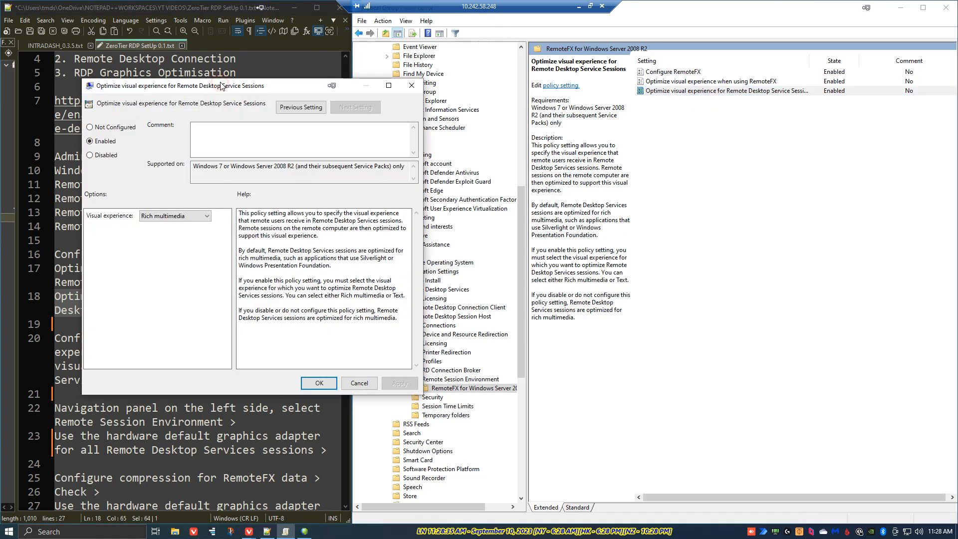
{"action": "left_click_drag", "start_coordinate": [221, 82], "coordinate": [614, 148]}
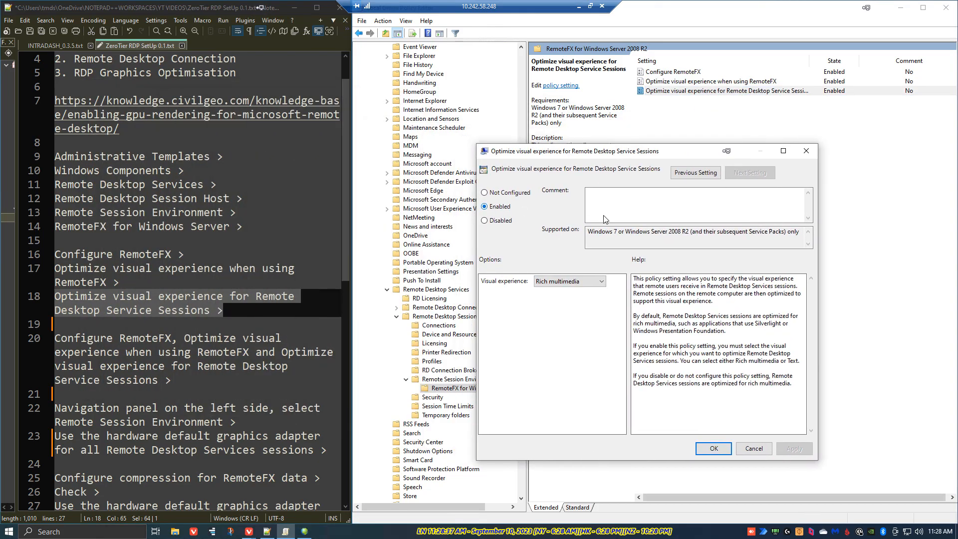
{"action": "left_click", "coordinate": [600, 281]}
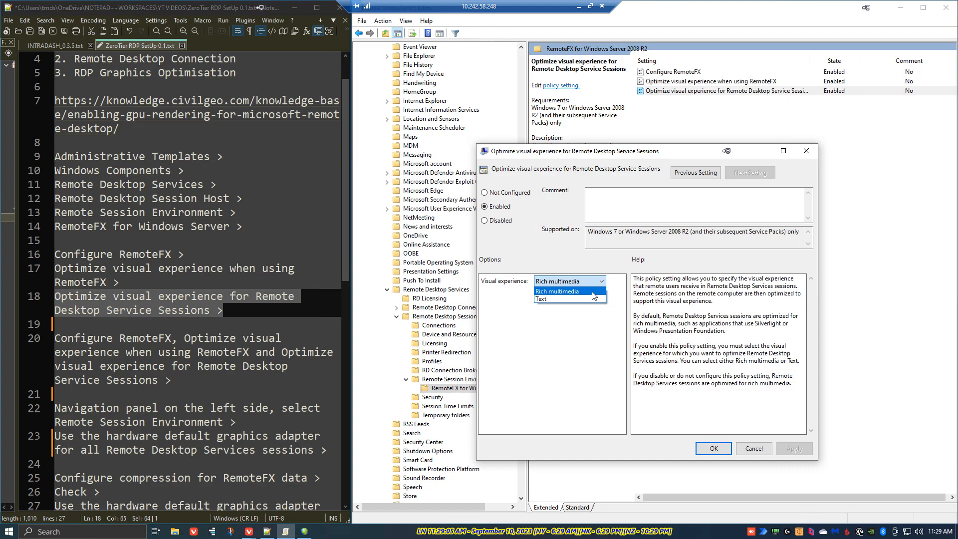
{"action": "left_click", "coordinate": [593, 293]}
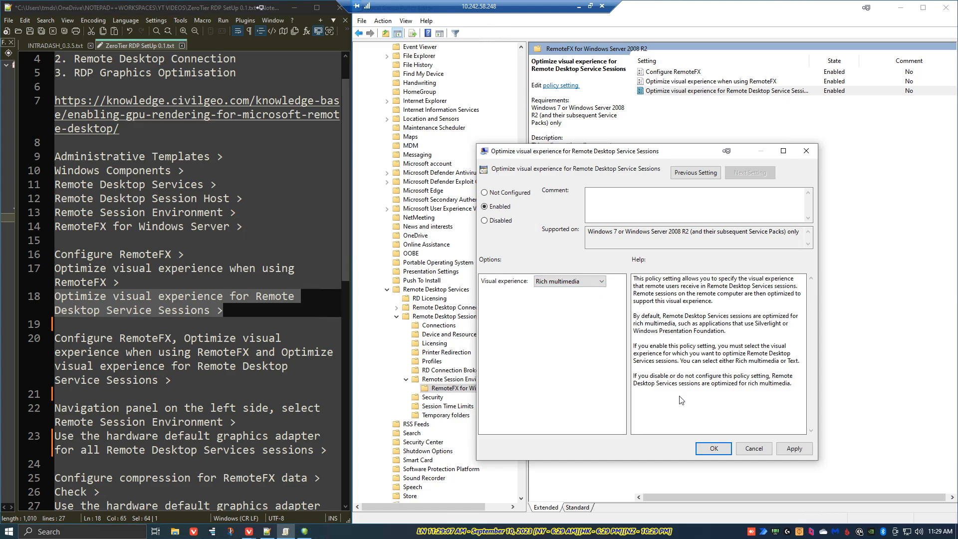
{"action": "left_click", "coordinate": [713, 448]}
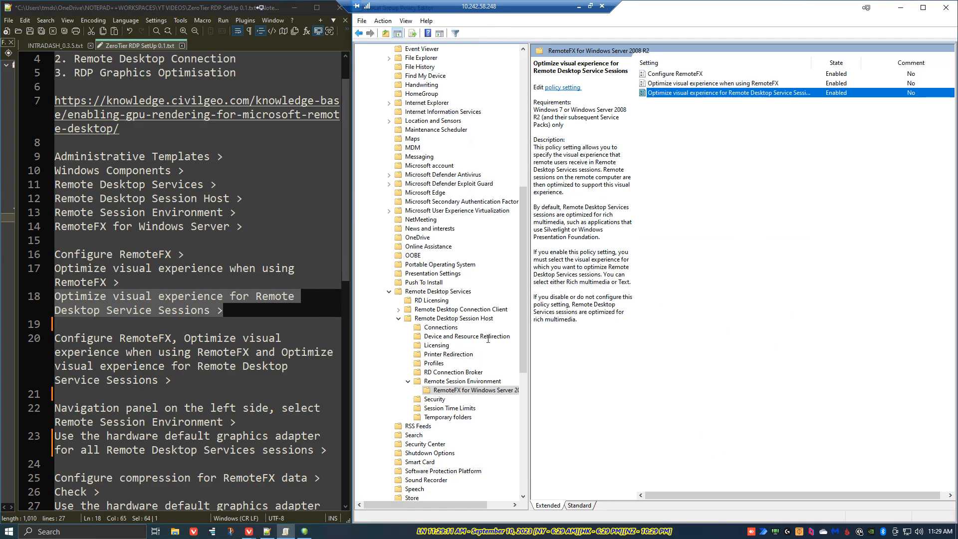
Highlight the RemoteFX summary on line 20 of the notes and return to the Remote Session Environment policies
{"action": "left_click_drag", "start_coordinate": [56, 338], "coordinate": [196, 383]}
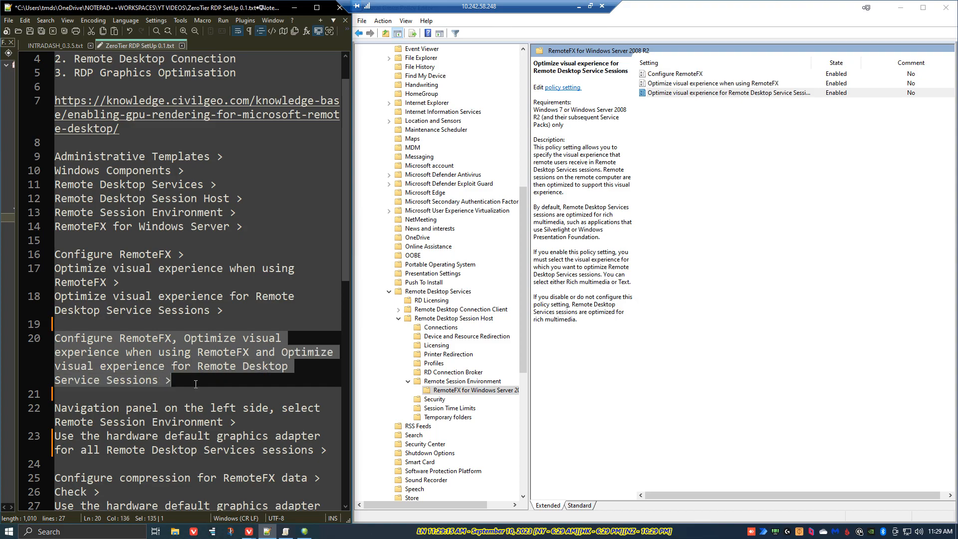
{"action": "scroll", "coordinate": [195, 382], "scroll_direction": "down", "scroll_amount": 3}
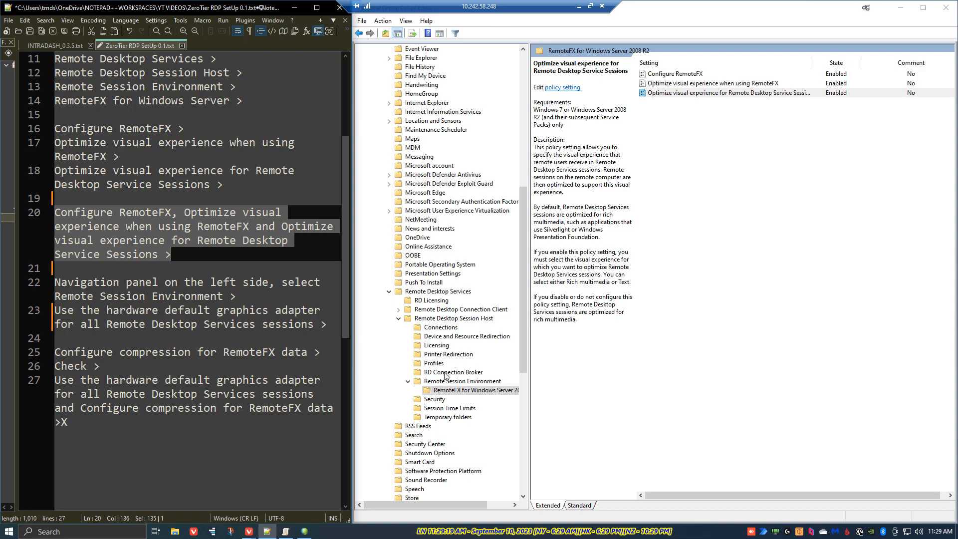
{"action": "left_click", "coordinate": [438, 381]}
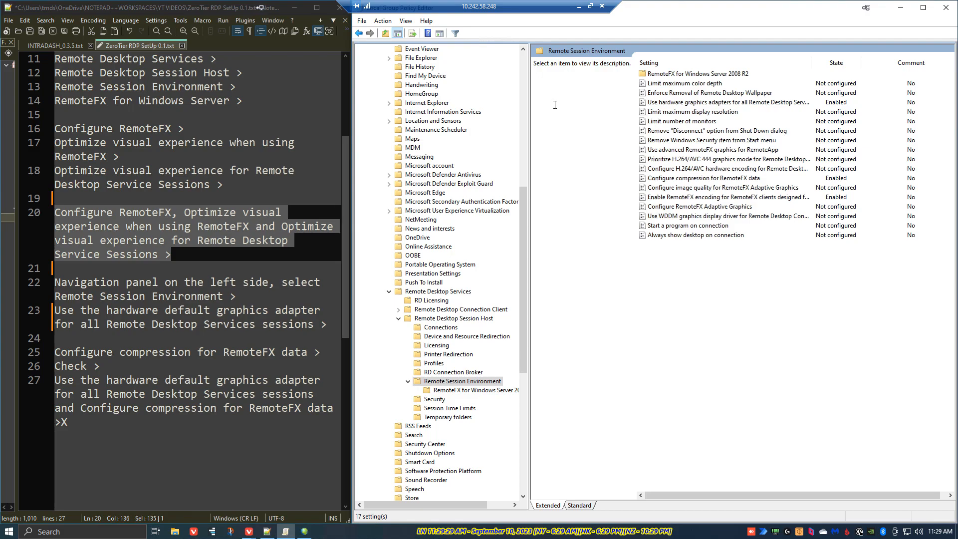
Widen the settings list, review the "Use hardware graphics adapters for all Remote Desktop Services sessions" policy, and close it with OK
{"action": "left_click_drag", "start_coordinate": [529, 105], "coordinate": [457, 105]}
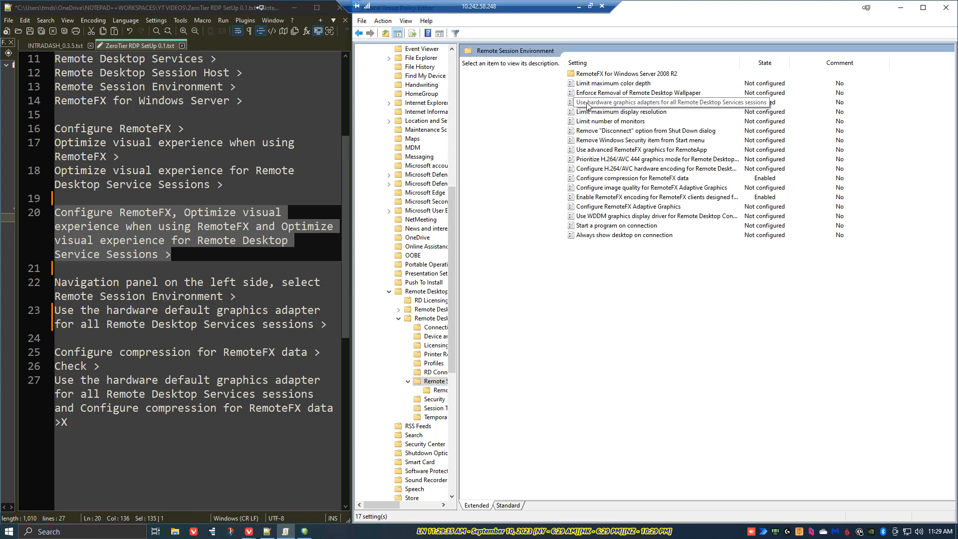
{"action": "left_click", "coordinate": [683, 105]}
{"action": "right_click", "coordinate": [677, 102]}
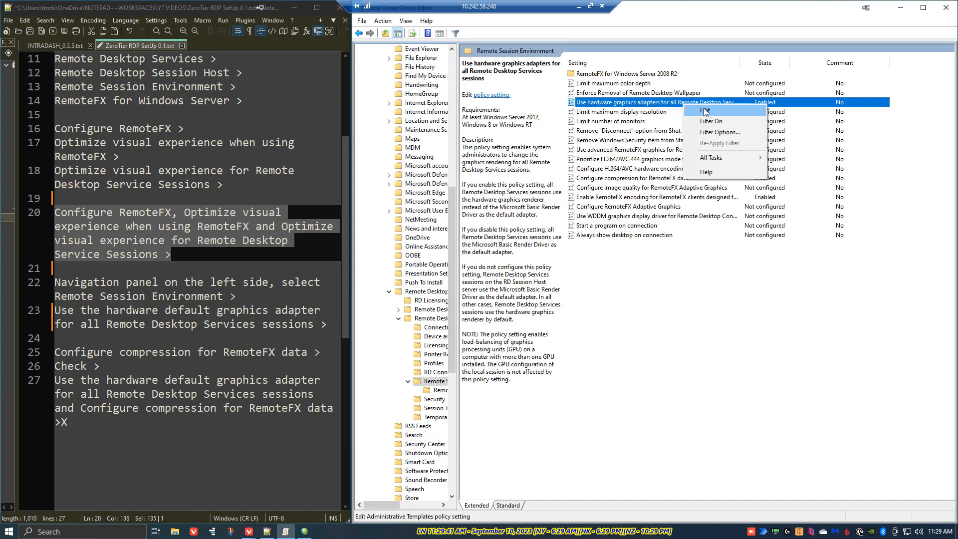
{"action": "left_click", "coordinate": [705, 112]}
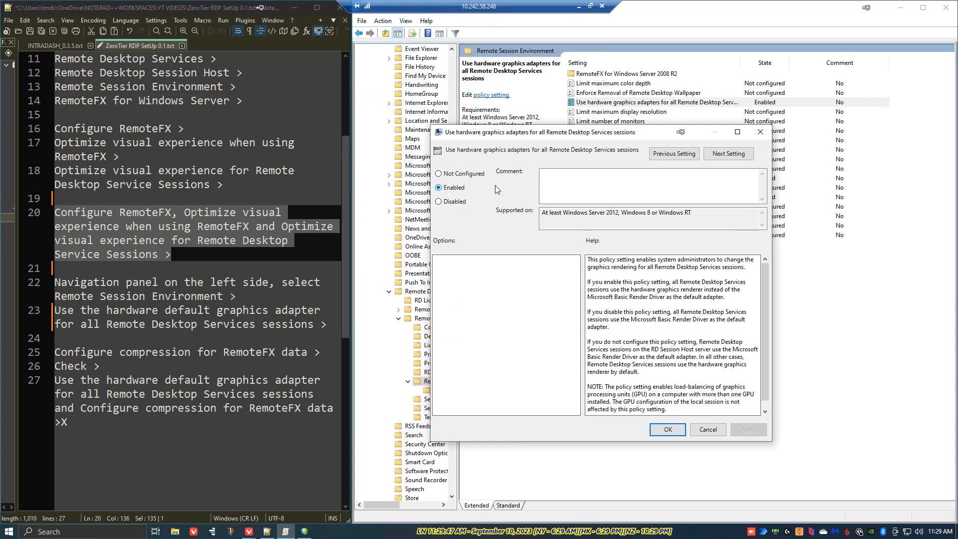
{"action": "left_click", "coordinate": [664, 430]}
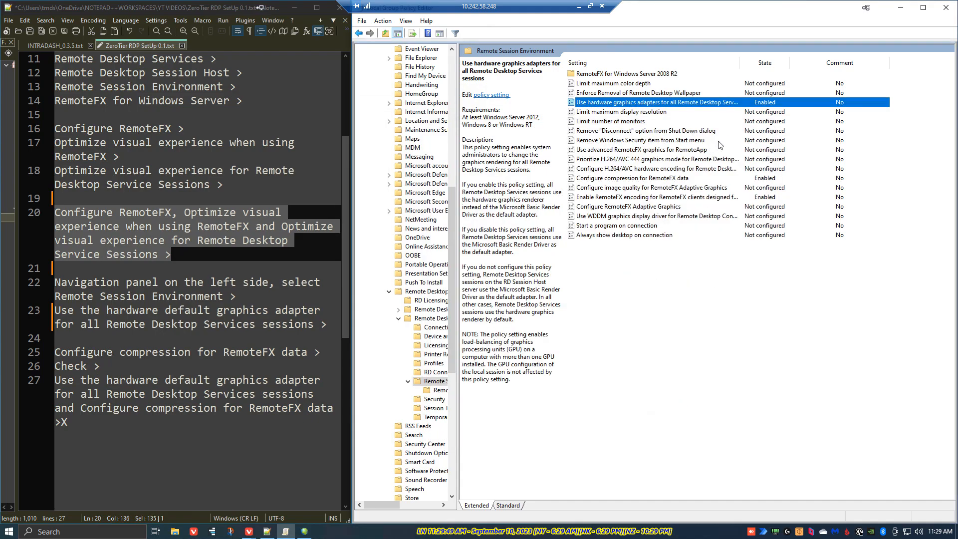
Highlight line 25 in the notes and open the "Configure compression for RemoteFX data" policy, placing its window clear of the notes
{"action": "left_click", "coordinate": [636, 181]}
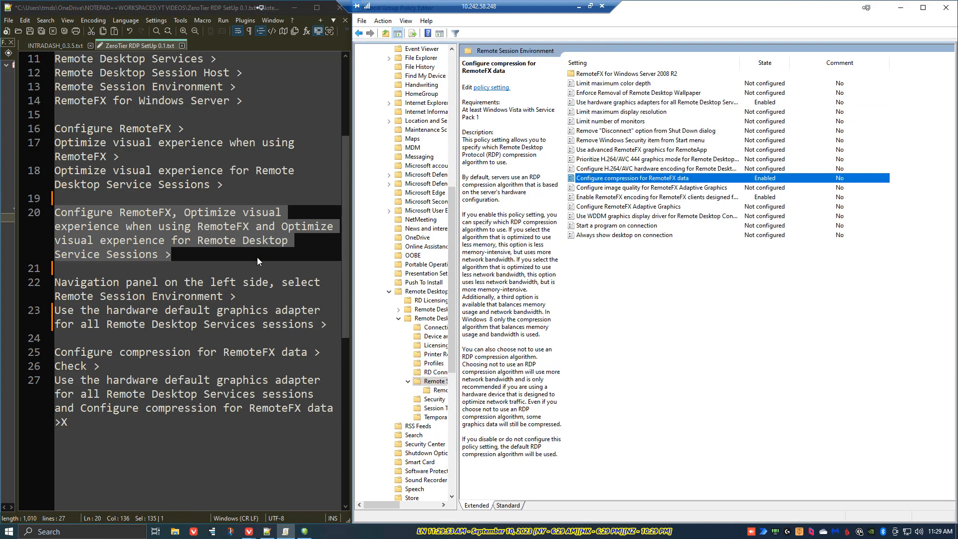
{"action": "left_click_drag", "start_coordinate": [55, 353], "coordinate": [319, 354]}
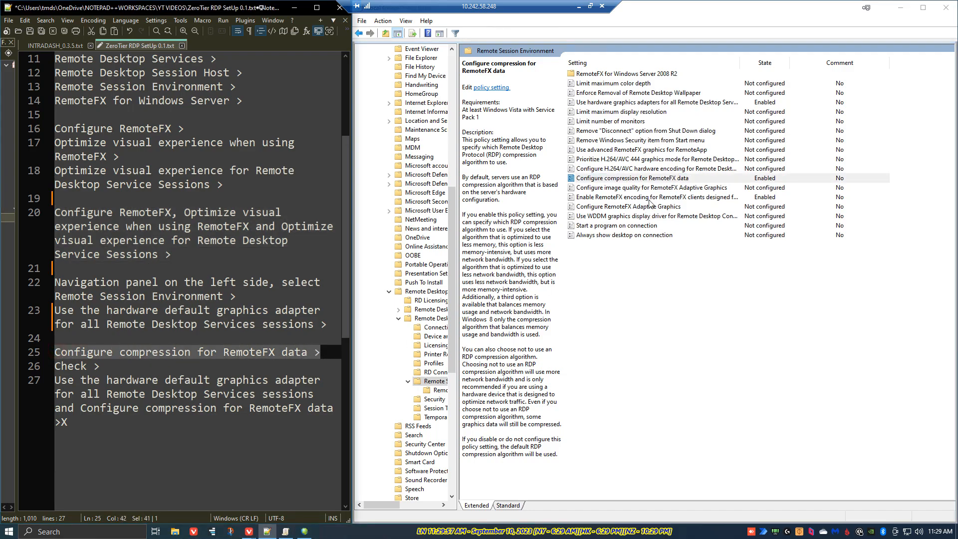
{"action": "right_click", "coordinate": [653, 181]}
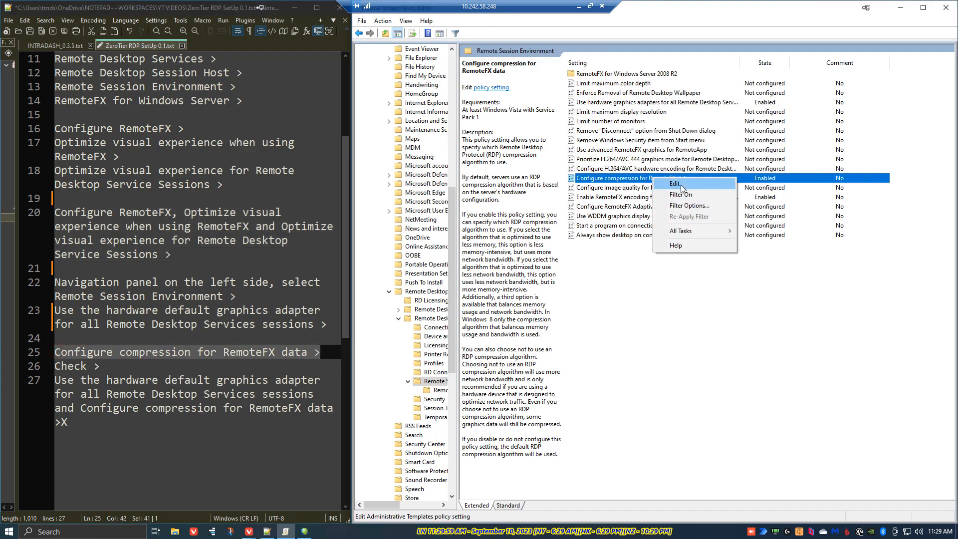
{"action": "left_click", "coordinate": [674, 184]}
{"action": "left_click_drag", "start_coordinate": [252, 111], "coordinate": [611, 158]}
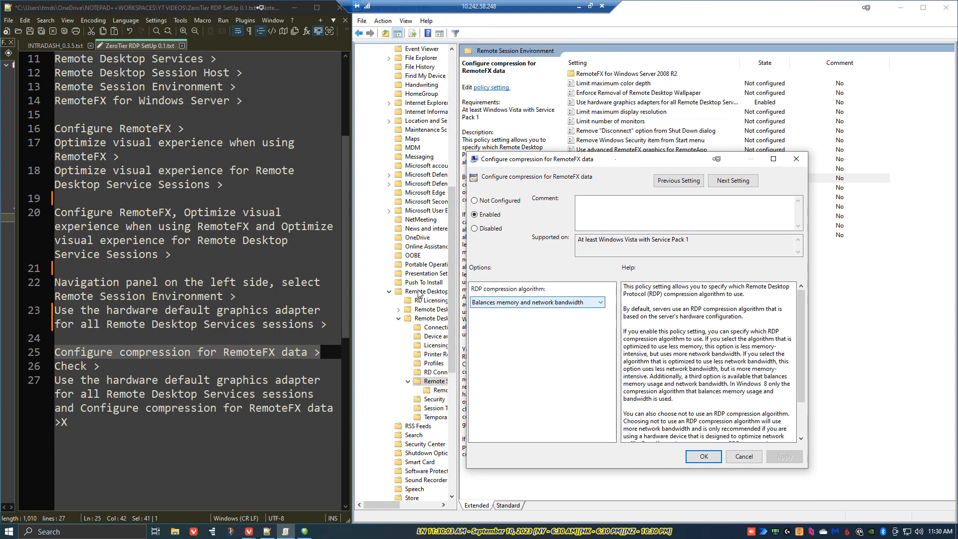
Set the RDP compression algorithm to "Balances memory and network bandwidth" and accept the policy
{"action": "scroll", "coordinate": [129, 160], "scroll_direction": "up", "scroll_amount": 4}
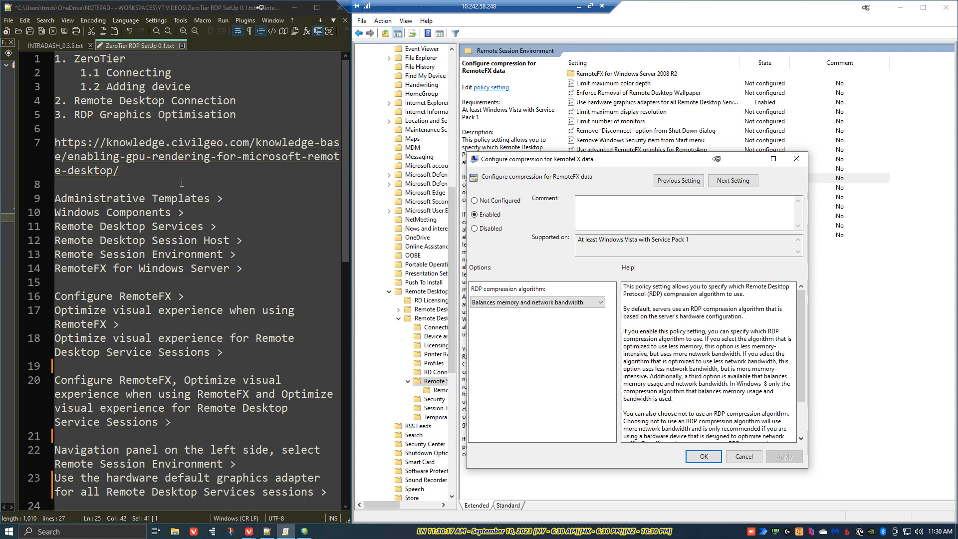
{"action": "scroll", "coordinate": [182, 182], "scroll_direction": "down", "scroll_amount": 1}
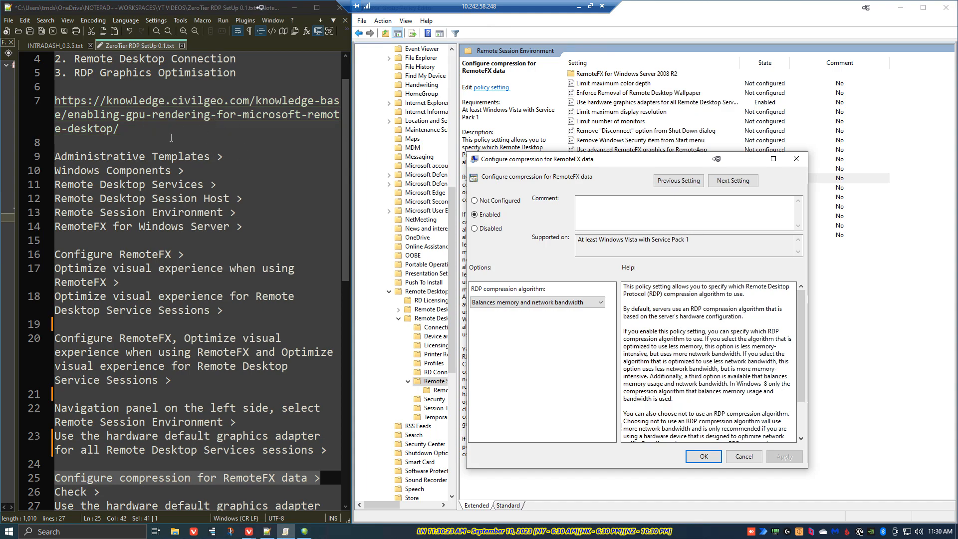
{"action": "scroll", "coordinate": [224, 152], "scroll_direction": "down", "scroll_amount": 3}
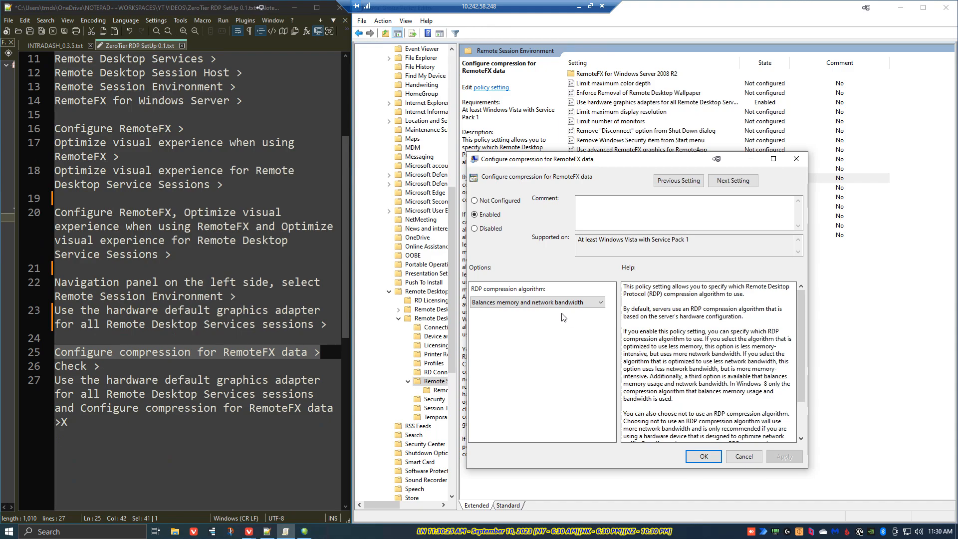
{"action": "left_click", "coordinate": [596, 307]}
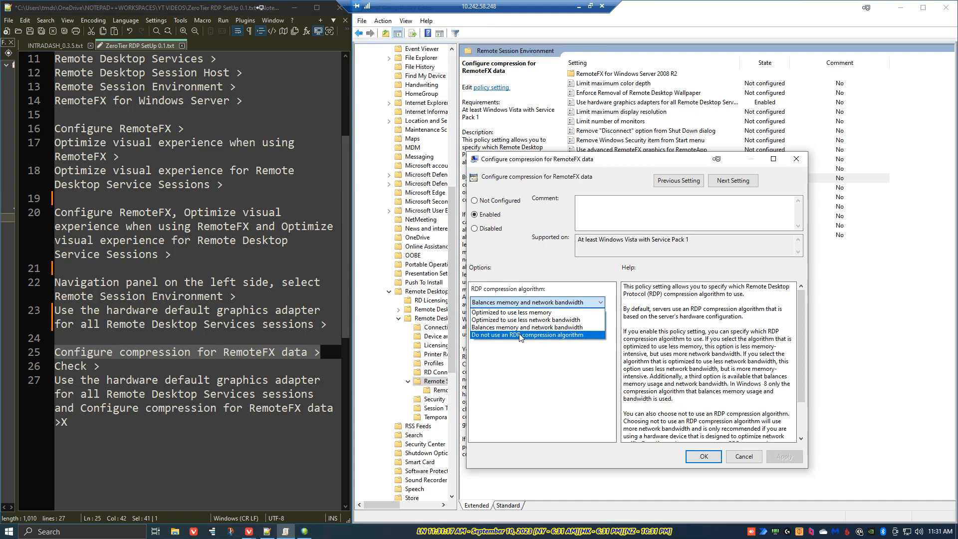
{"action": "left_click", "coordinate": [566, 329]}
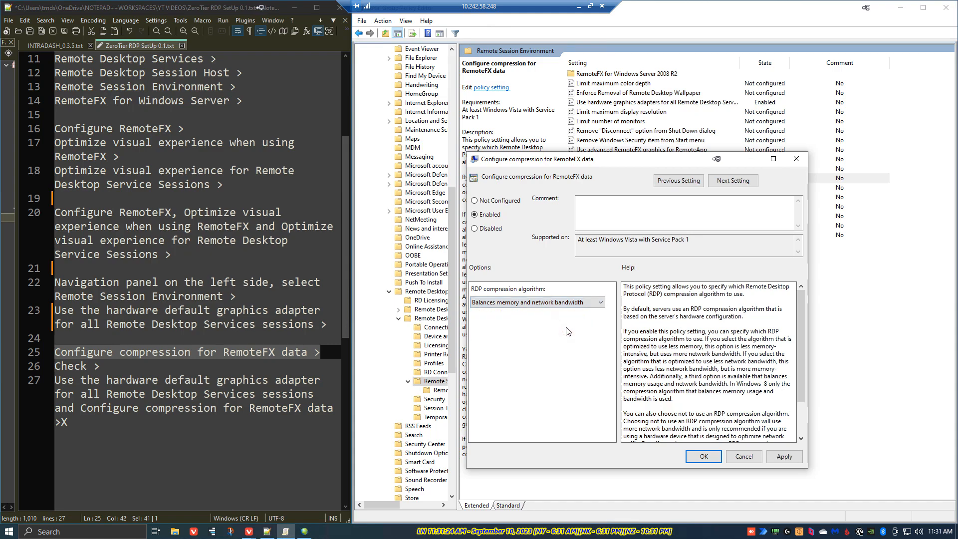
{"action": "left_click", "coordinate": [703, 457]}
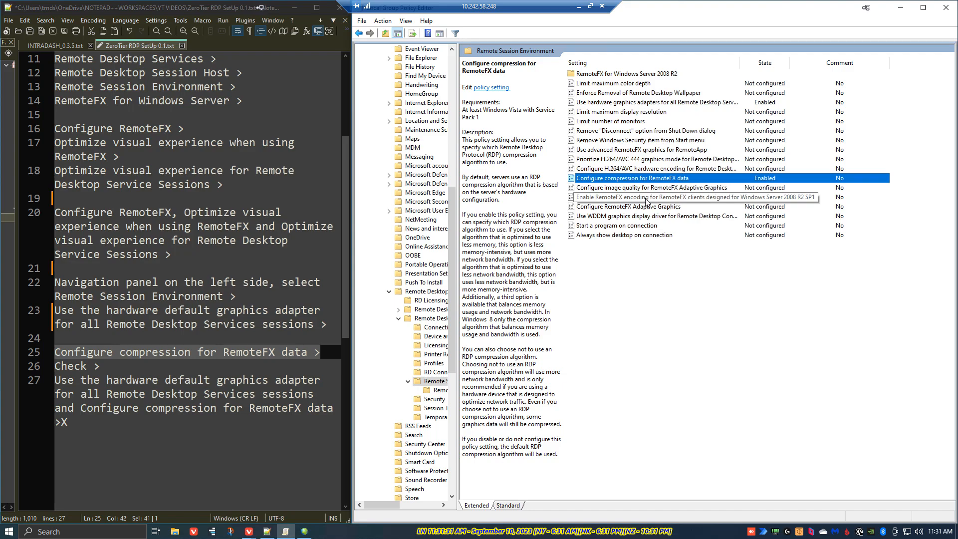
Review the help text of the "Enable RemoteFX encoding for RemoteFX clients designed for Windows Server 2008 R2 SP1" policy and close it
{"action": "right_click", "coordinate": [677, 199]}
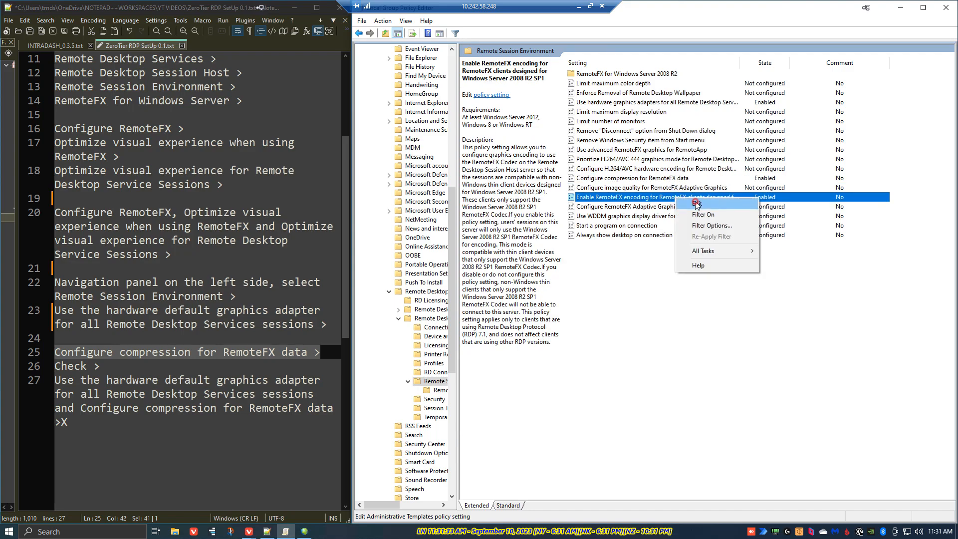
{"action": "left_click", "coordinate": [694, 203]}
{"action": "left_click_drag", "start_coordinate": [302, 124], "coordinate": [370, 135]}
{"action": "left_click_drag", "start_coordinate": [431, 135], "coordinate": [623, 168]}
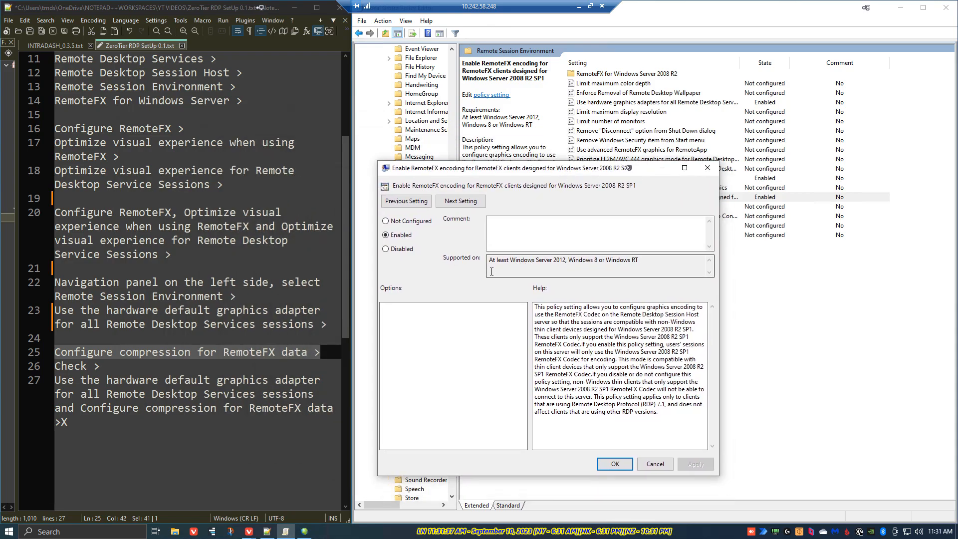
{"action": "left_click_drag", "start_coordinate": [664, 413], "coordinate": [541, 308]}
{"action": "left_click", "coordinate": [597, 425]}
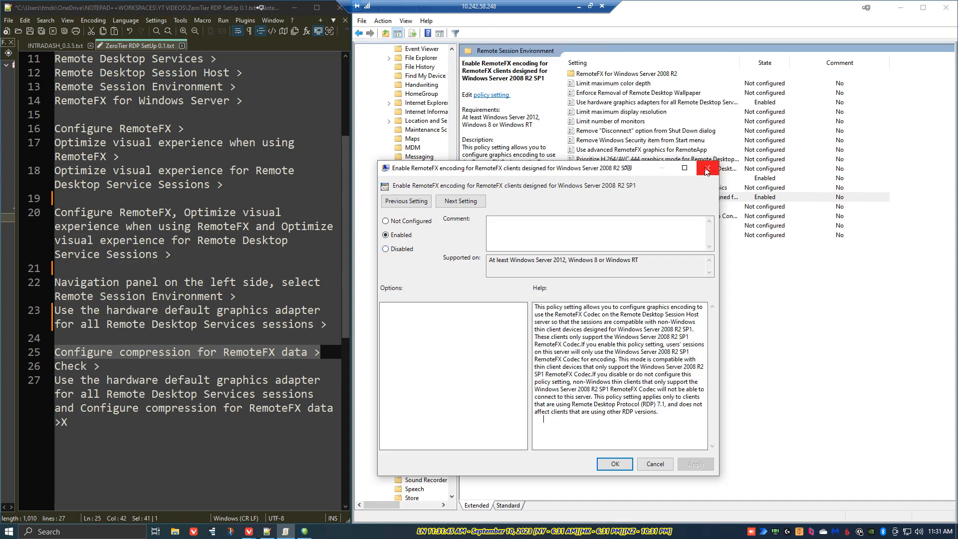
{"action": "left_click", "coordinate": [707, 168]}
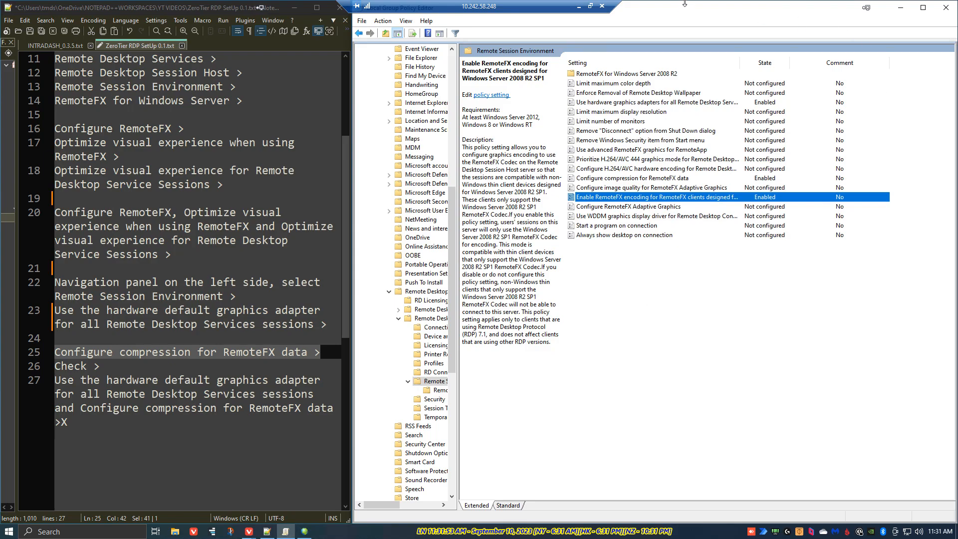
Restore the policy editor to a smaller window and switch to Sierra Chart to test panning the ES 1-minute chart
{"action": "left_click_drag", "start_coordinate": [684, 14], "coordinate": [559, 150]}
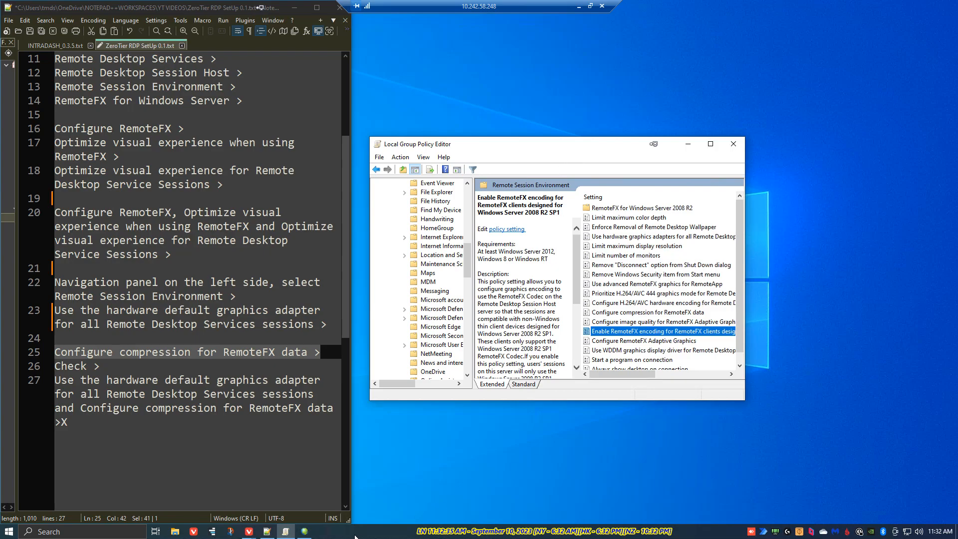
{"action": "left_click", "coordinate": [305, 531]}
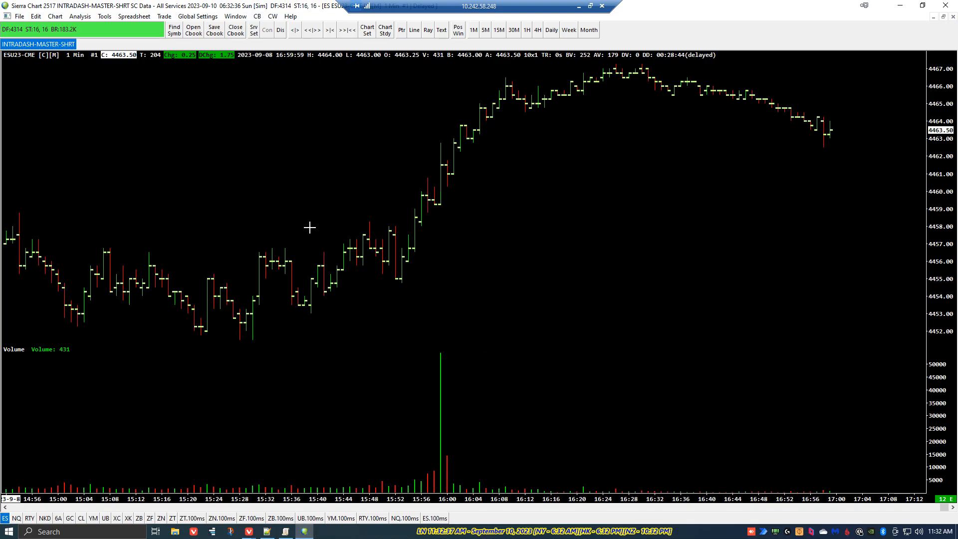
{"action": "left_click_drag", "start_coordinate": [350, 157], "coordinate": [436, 212]}
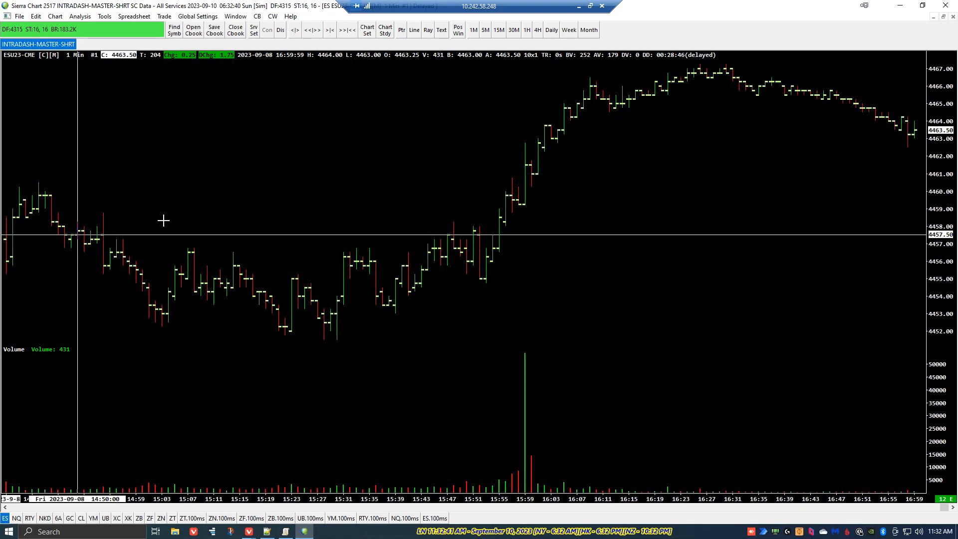
{"action": "scroll", "coordinate": [358, 211], "scroll_direction": "up", "scroll_amount": 15}
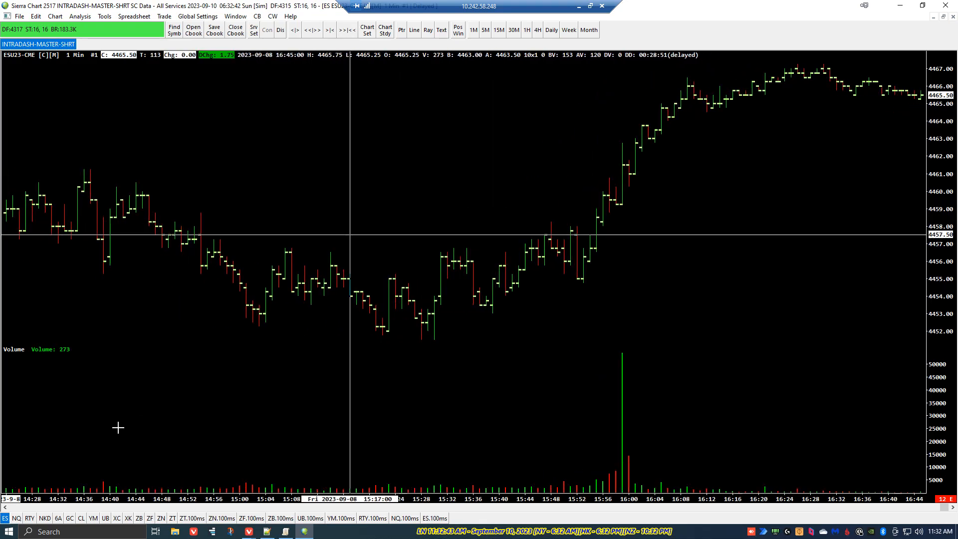
Open the NQ chart and scroll back and forth through its price history to examine how smoothly it redraws over the remote session
{"action": "left_click", "coordinate": [16, 518]}
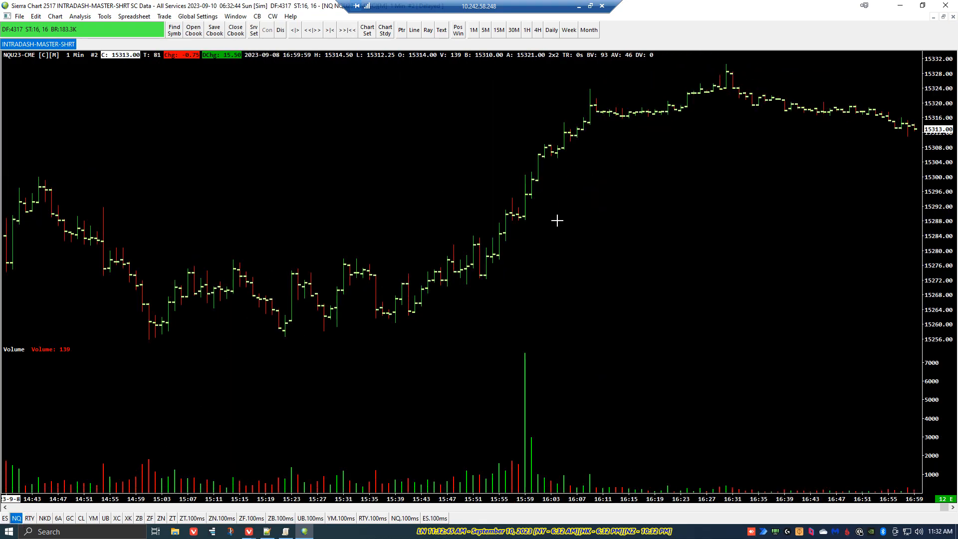
{"action": "scroll", "coordinate": [659, 233], "scroll_direction": "down", "scroll_amount": 2}
{"action": "scroll", "coordinate": [658, 233], "scroll_direction": "up", "scroll_amount": 7}
{"action": "scroll", "coordinate": [524, 264], "scroll_direction": "down", "scroll_amount": 7}
{"action": "scroll", "coordinate": [668, 227], "scroll_direction": "down", "scroll_amount": 16}
{"action": "scroll", "coordinate": [668, 227], "scroll_direction": "up", "scroll_amount": 15}
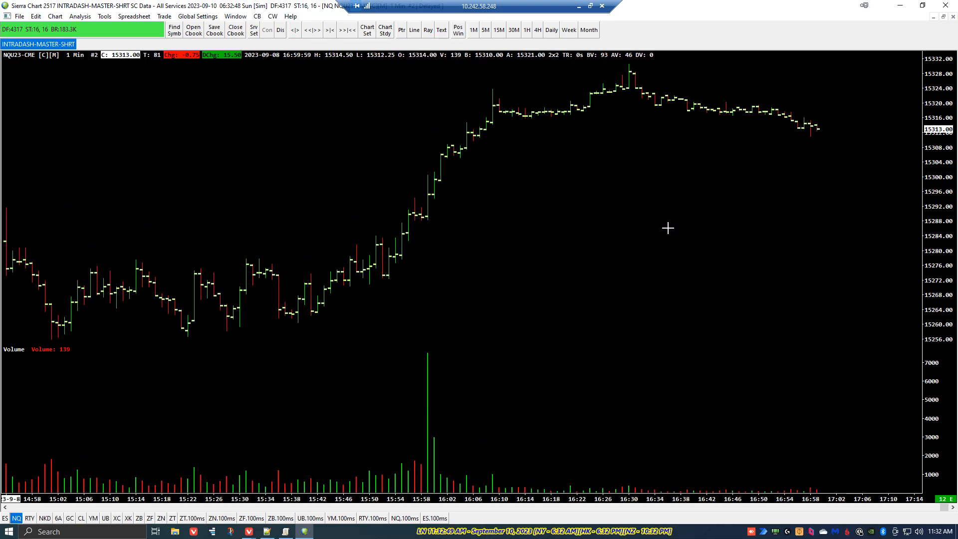
{"action": "scroll", "coordinate": [385, 220], "scroll_direction": "up", "scroll_amount": 20}
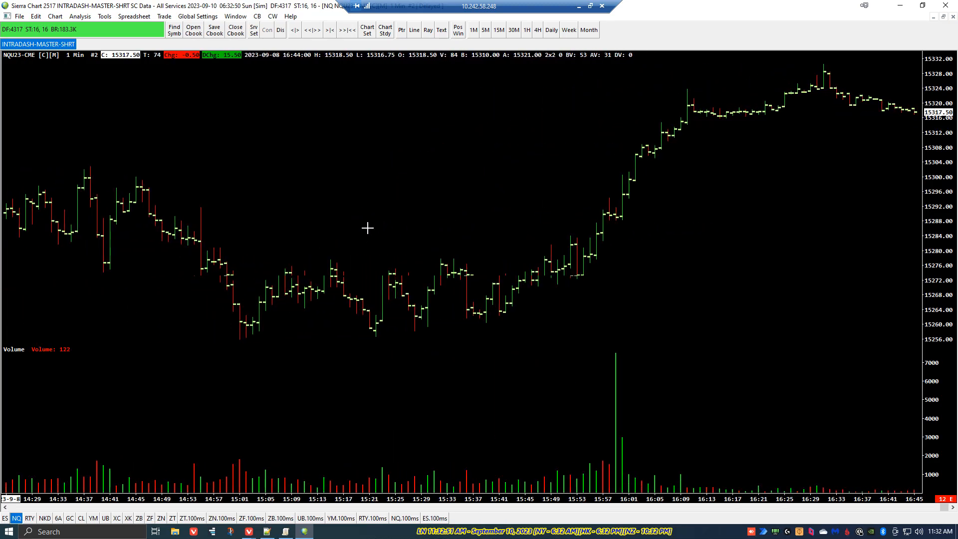
{"action": "scroll", "coordinate": [374, 216], "scroll_direction": "up", "scroll_amount": 20}
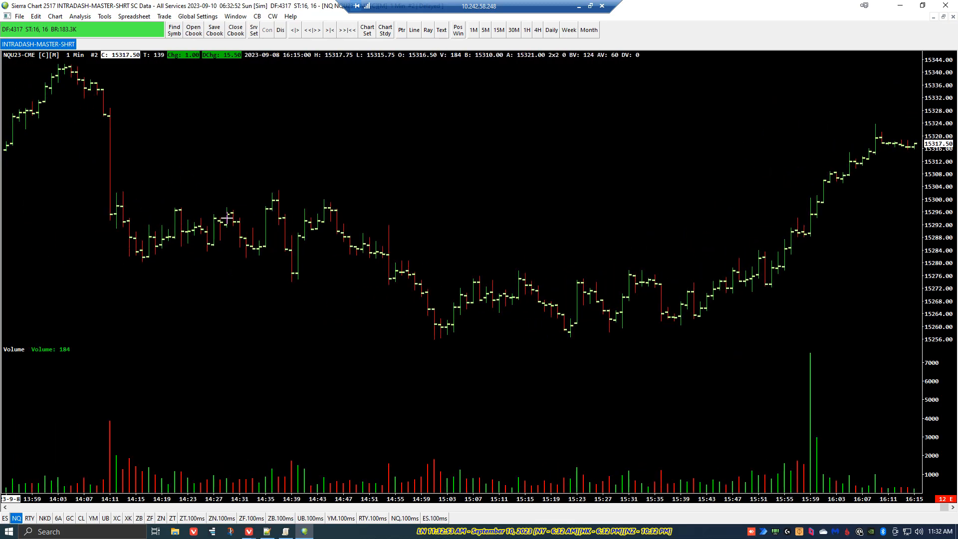
{"action": "scroll", "coordinate": [201, 205], "scroll_direction": "up", "scroll_amount": 14}
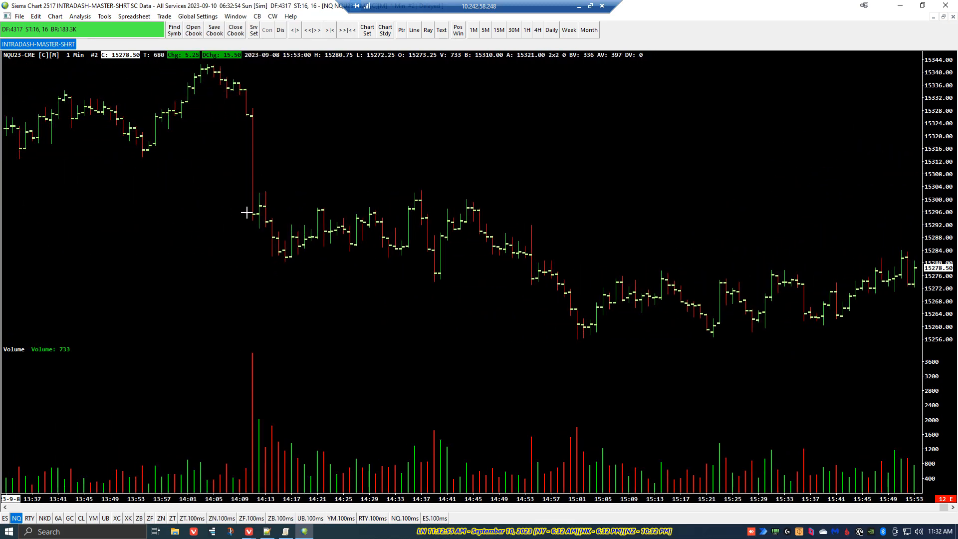
{"action": "scroll", "coordinate": [762, 237], "scroll_direction": "down", "scroll_amount": 16}
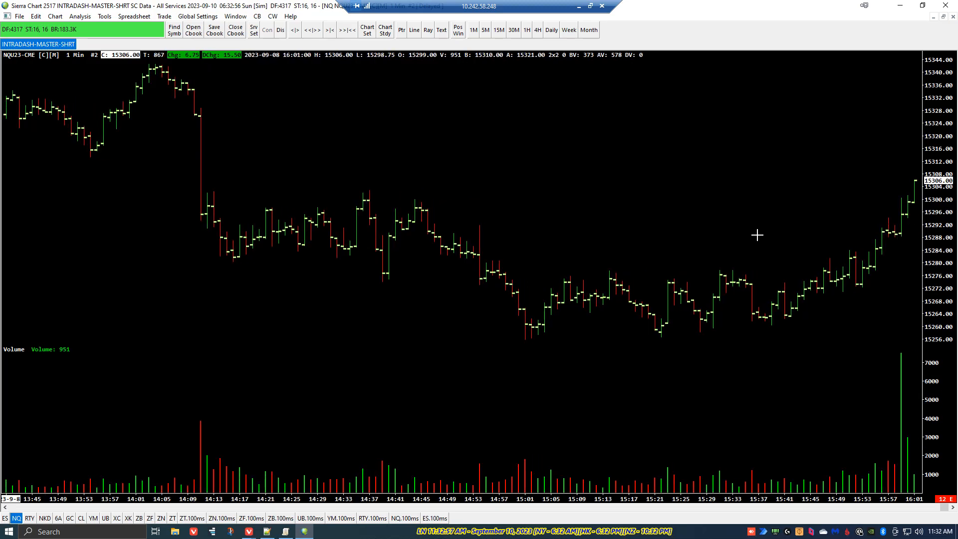
{"action": "scroll", "coordinate": [641, 220], "scroll_direction": "down", "scroll_amount": 20}
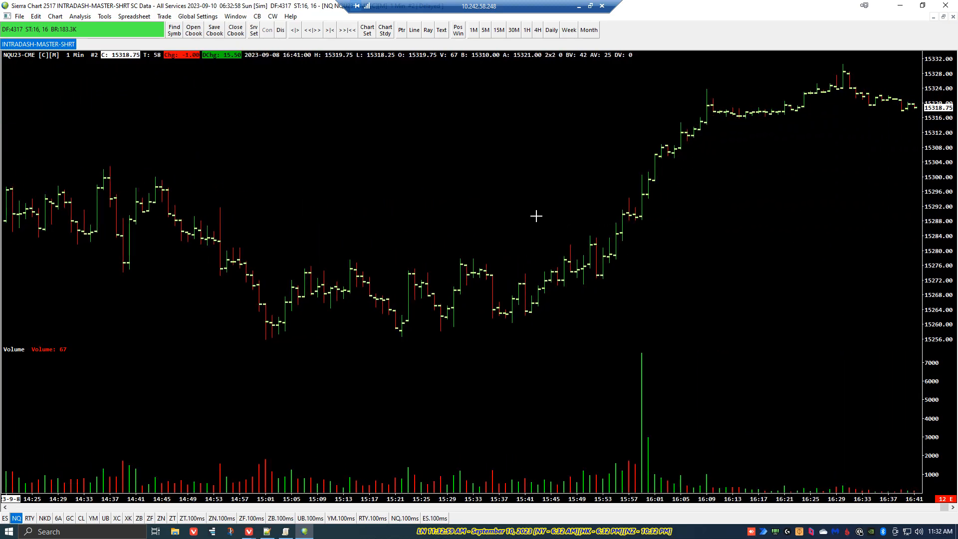
{"action": "scroll", "coordinate": [491, 216], "scroll_direction": "down", "scroll_amount": 17}
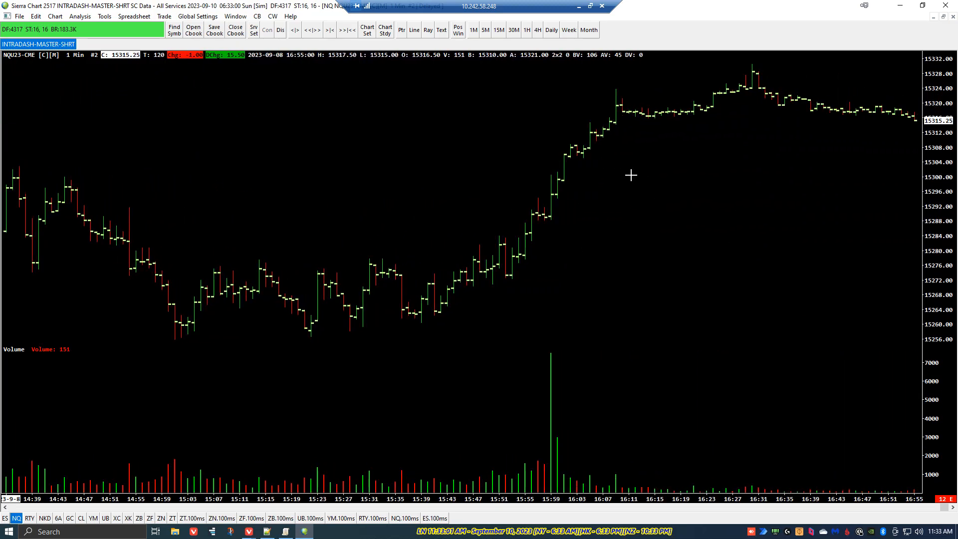
{"action": "scroll", "coordinate": [405, 266], "scroll_direction": "down", "scroll_amount": 3}
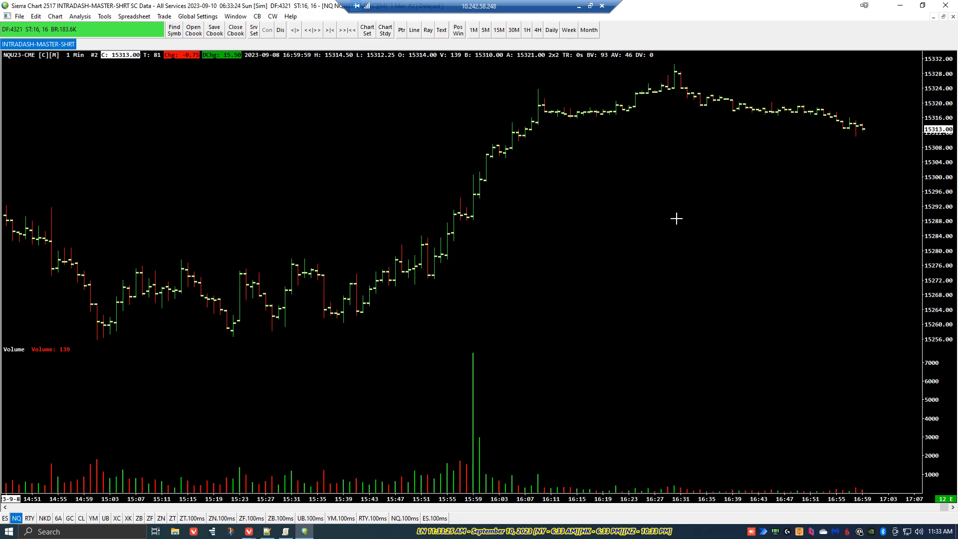
{"action": "scroll", "coordinate": [596, 219], "scroll_direction": "up", "scroll_amount": 6}
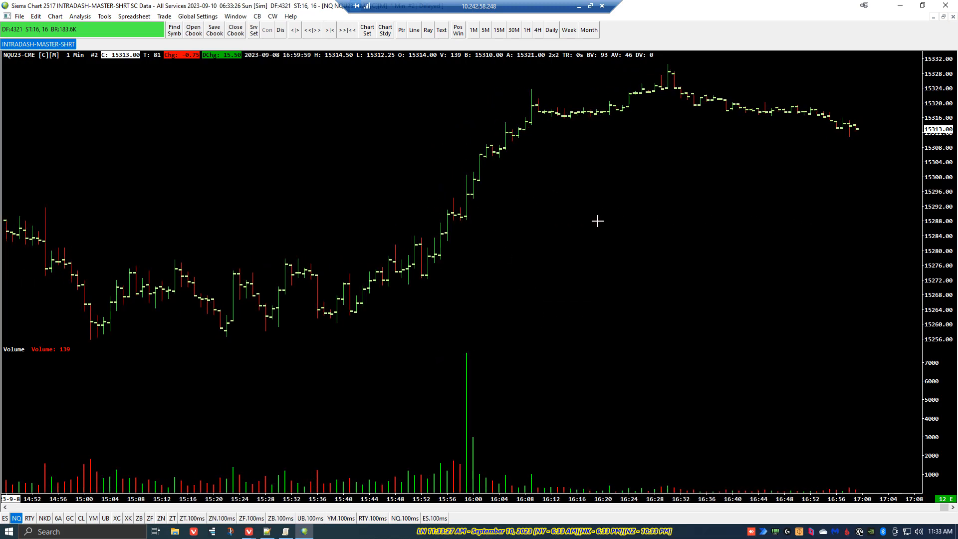
{"action": "scroll", "coordinate": [596, 229], "scroll_direction": "up", "scroll_amount": 12}
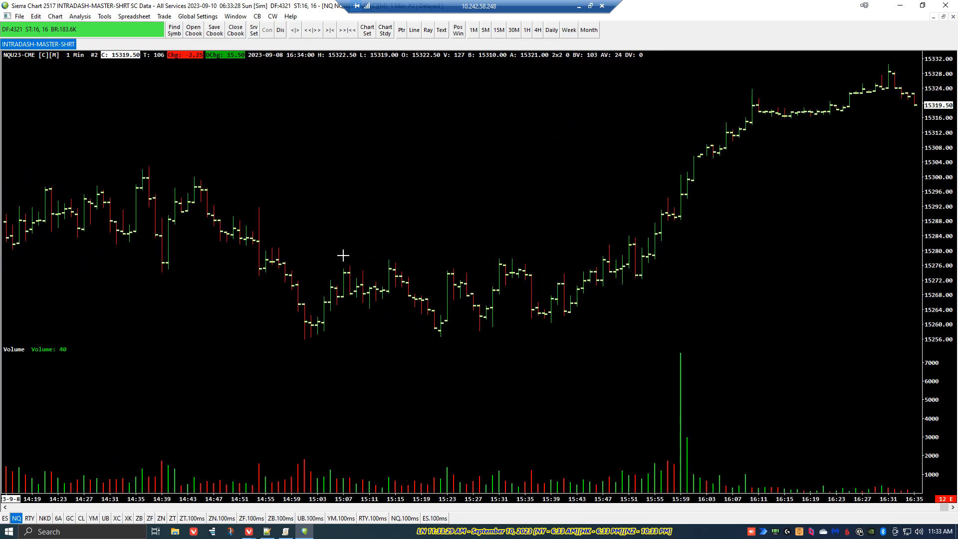
{"action": "scroll", "coordinate": [301, 261], "scroll_direction": "up", "scroll_amount": 8}
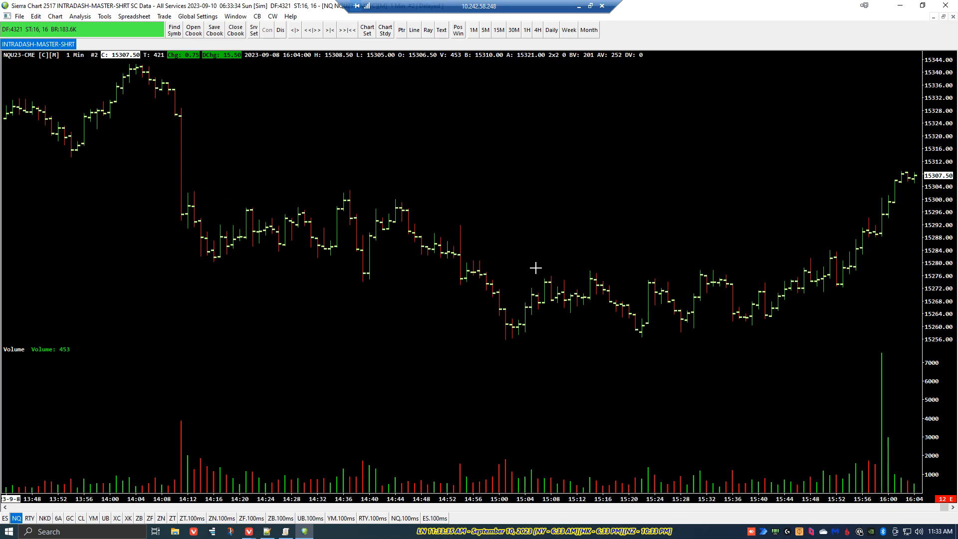
{"action": "scroll", "coordinate": [791, 271], "scroll_direction": "down", "scroll_amount": 2}
{"action": "scroll", "coordinate": [792, 271], "scroll_direction": "down", "scroll_amount": 10}
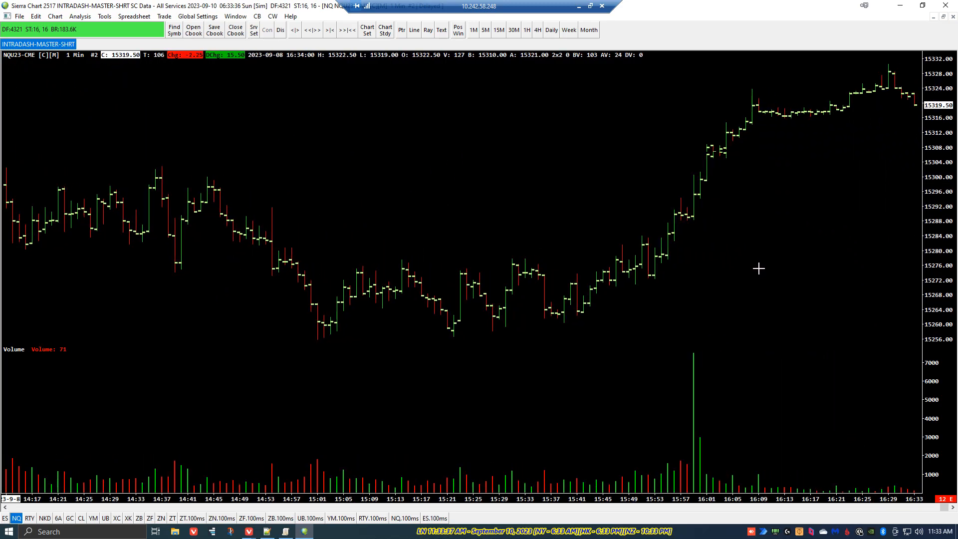
{"action": "scroll", "coordinate": [720, 266], "scroll_direction": "down", "scroll_amount": 7}
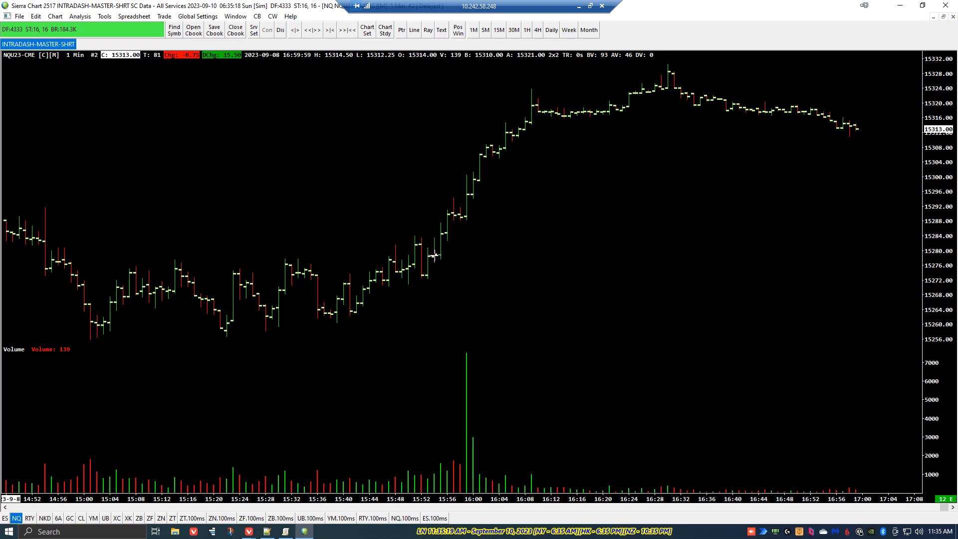
Switch to the neighbouring virtual desktop showing the ZeroTier Central network members
{"action": "key", "text": "ctrl+super+Left"}
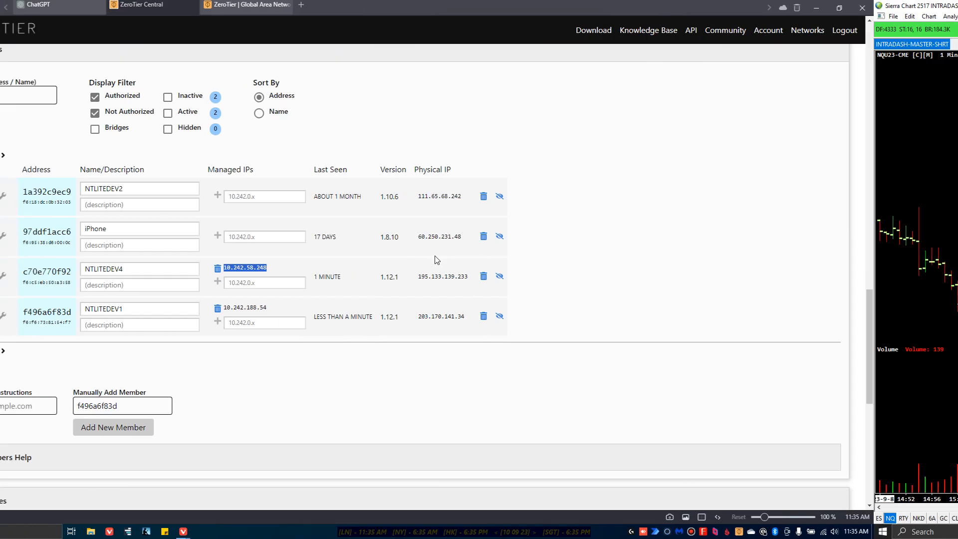